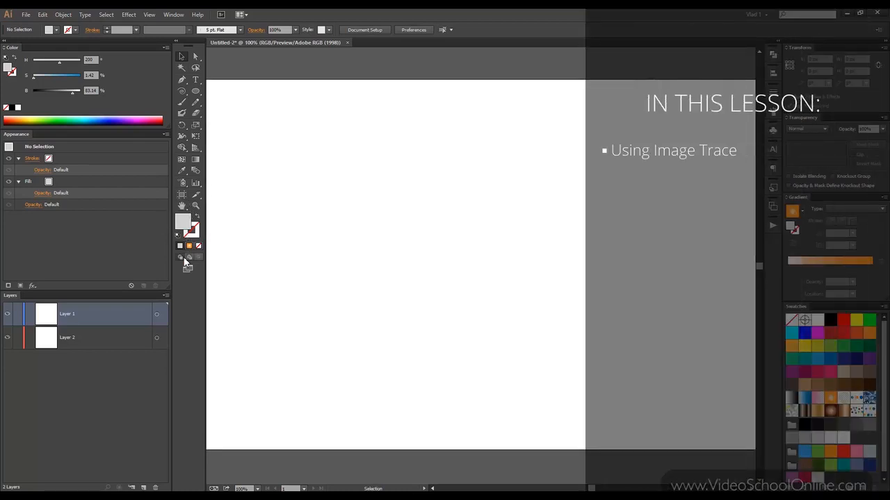
click(63, 14)
mouse_move(127, 224)
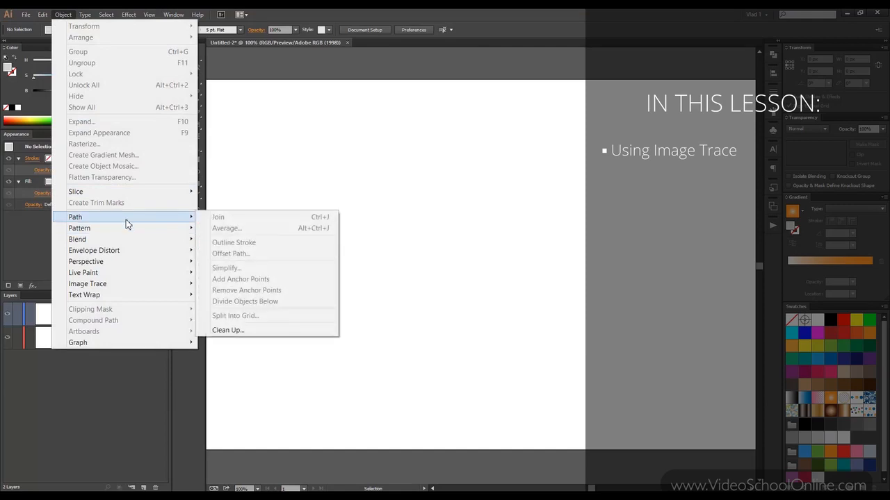
click(802, 52)
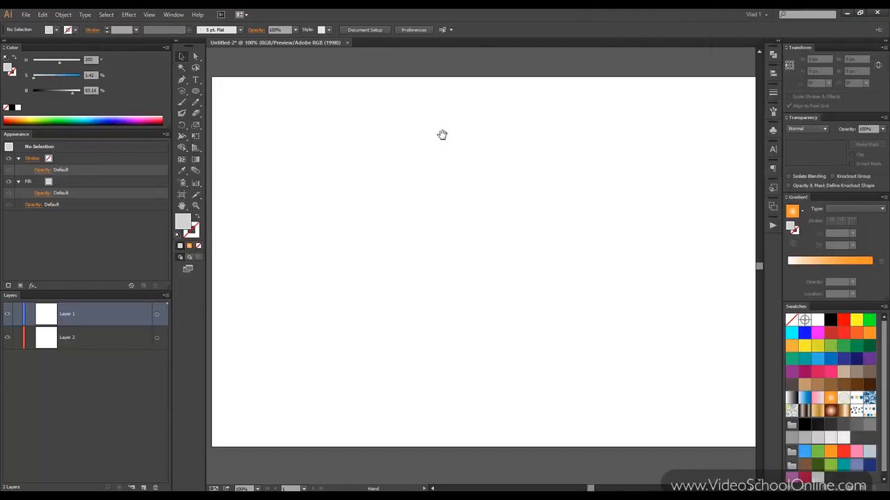
Draw a grey rectangle about 502 by 373 px on the artboard
drag(196, 92, 212, 90)
drag(276, 137, 508, 309)
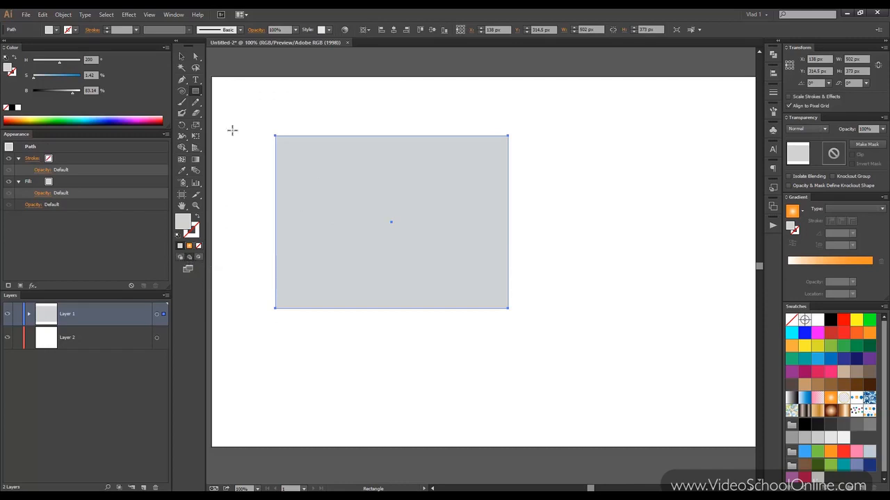
drag(269, 165, 371, 213)
key(ctrl+z)
key(v)
Draw two smaller rectangles behind the large grey one and fill the second, about 223 by 198 px, with magenta
click(196, 93)
drag(265, 167, 391, 238)
drag(366, 135, 469, 227)
click(817, 334)
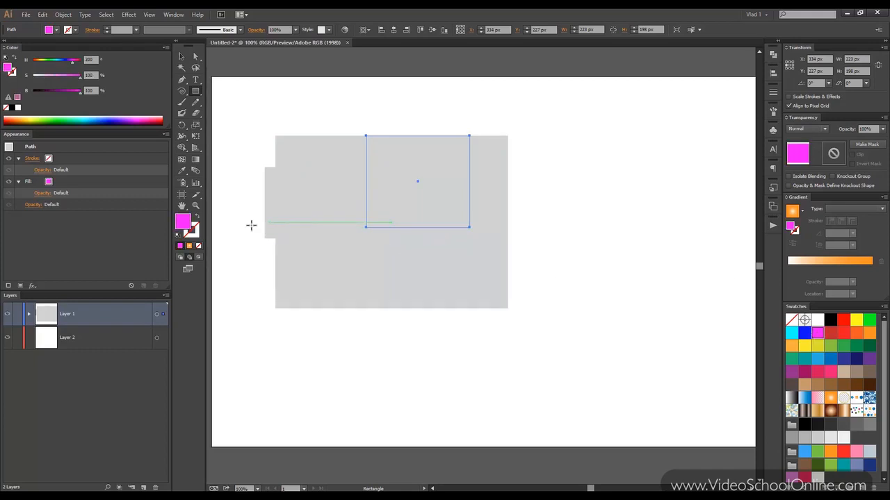
Move the large grey rectangle down and to the right of its original place and fill it with blue
click(181, 56)
click(320, 93)
click(324, 169)
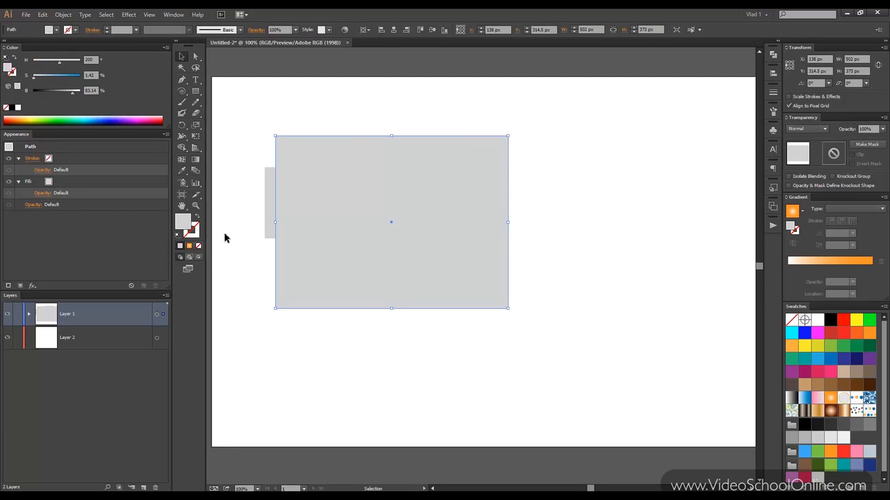
drag(298, 163, 439, 233)
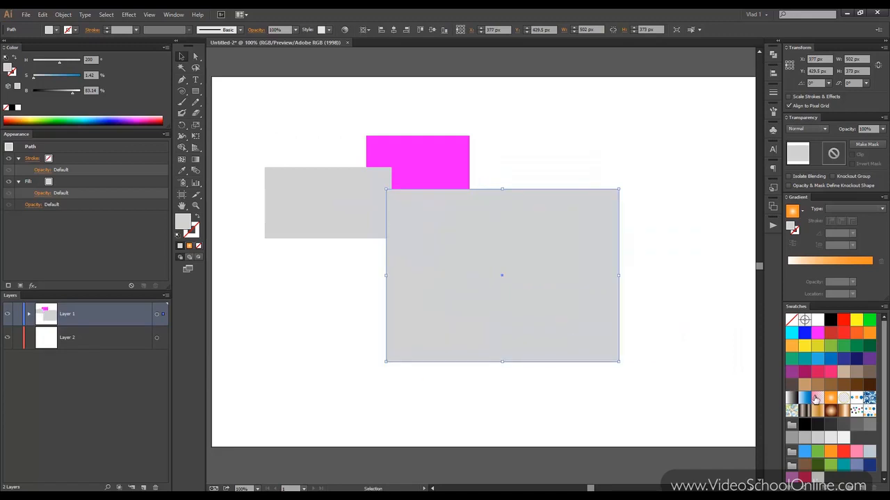
click(818, 360)
drag(462, 286, 419, 254)
click(275, 118)
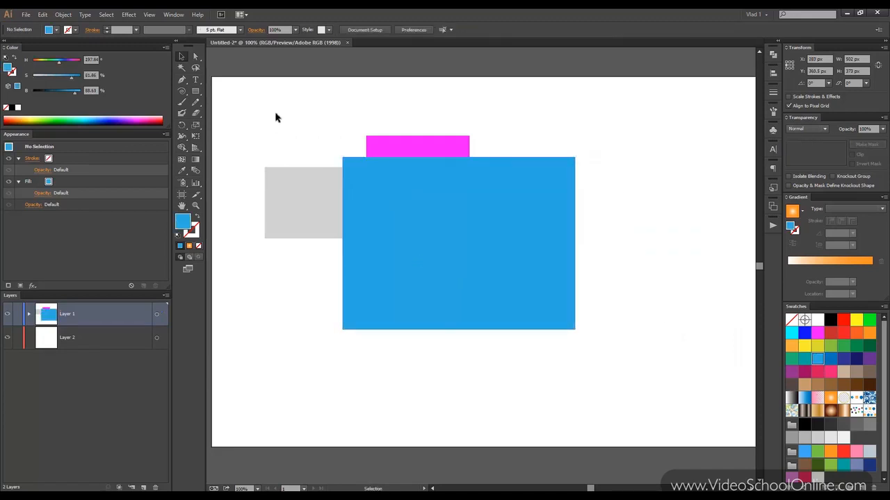
Draw two yellow rectangles in front of the blue one, about 163 by 113 px and about 693 by 203 px
click(195, 91)
drag(424, 212, 502, 267)
click(816, 347)
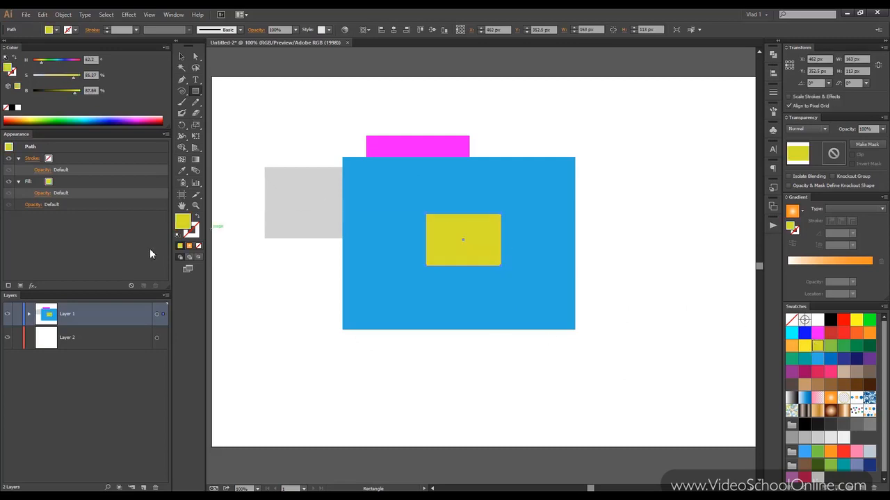
drag(293, 123, 614, 217)
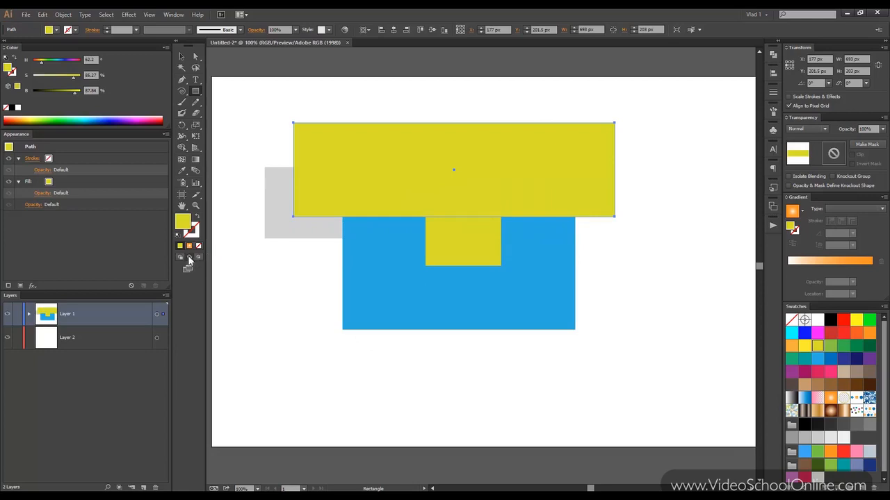
Bring the blue rectangle to the front of the stack
click(181, 55)
click(411, 270)
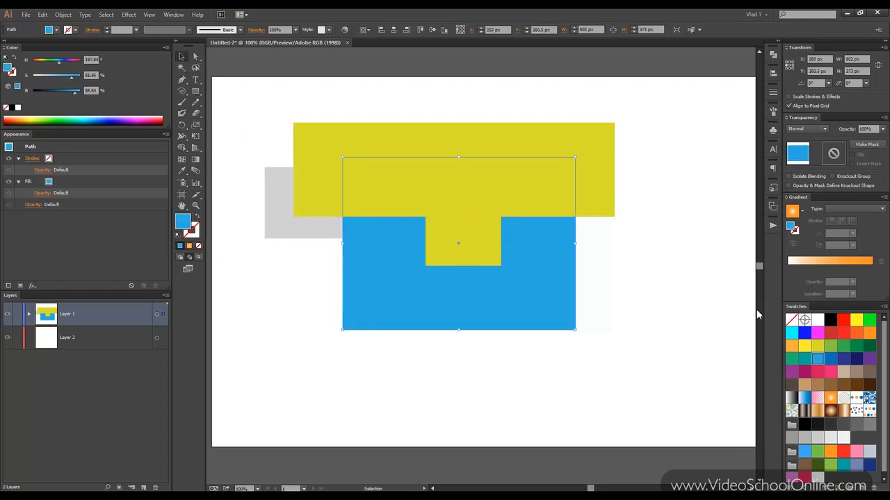
key(ctrl+shift+bracketright)
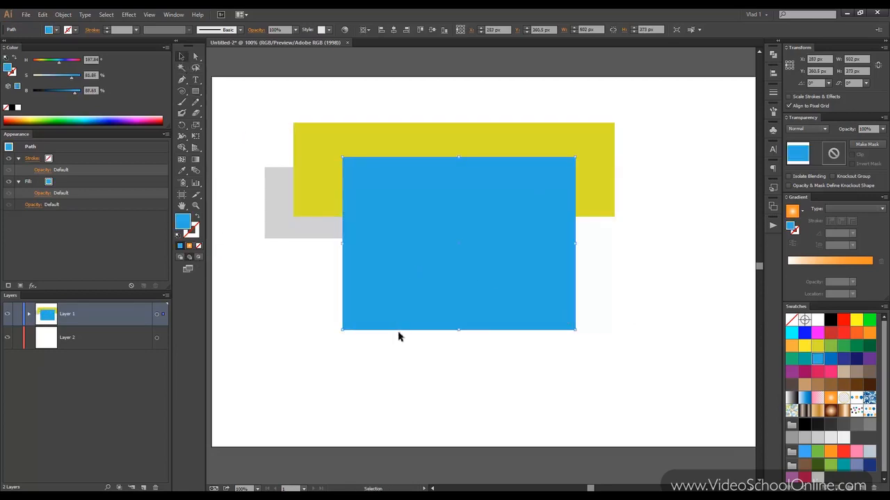
Switch to Draw Inside for the blue rectangle and draw a red rectangle about 222 by 111 px across its left edge
click(199, 258)
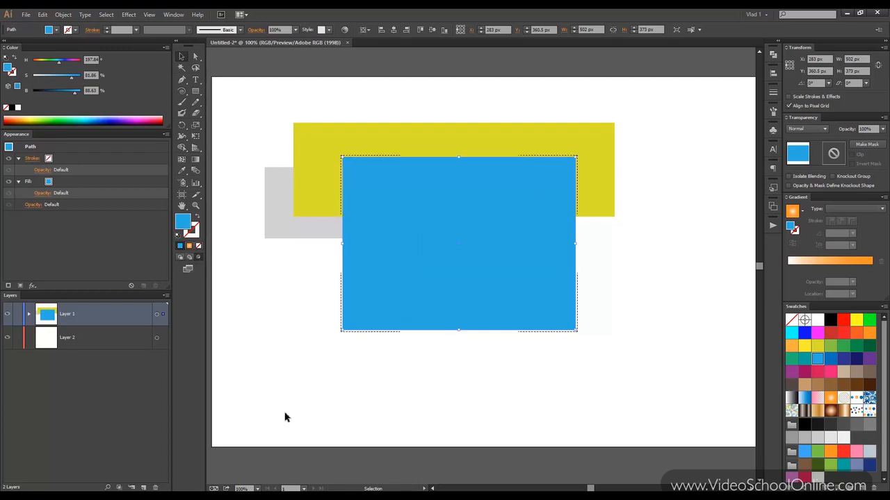
click(196, 91)
drag(311, 192, 417, 249)
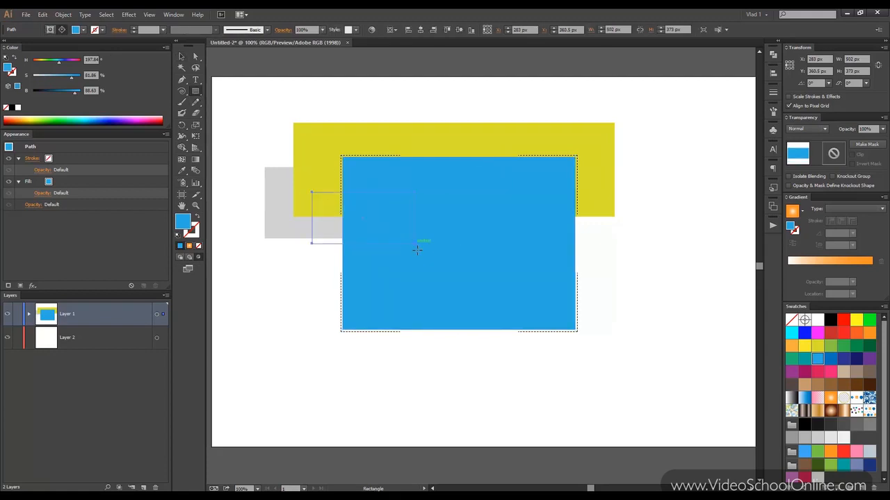
click(831, 346)
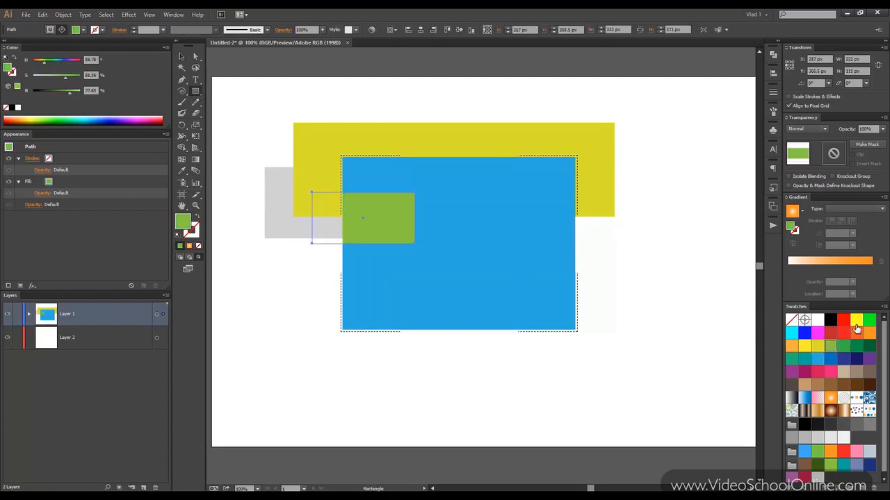
click(843, 320)
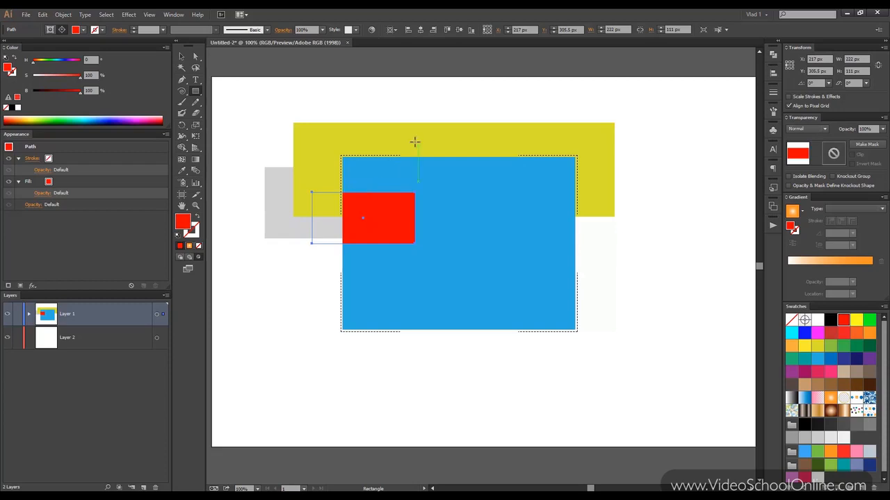
Draw an orange rectangle and a pink rectangle about 524 by 280 px inside the blue rectangle
drag(411, 140, 533, 224)
click(820, 346)
click(857, 334)
drag(310, 238, 553, 368)
click(831, 385)
click(830, 372)
Move the clipped group aside, delete all the loose rectangles, and bring the group back onto the artboard
key(v)
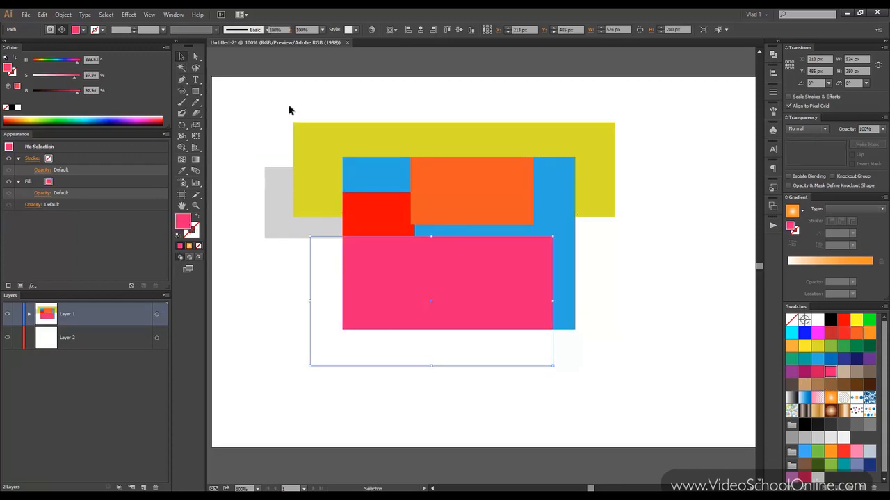
drag(372, 274, 605, 319)
drag(253, 82, 451, 279)
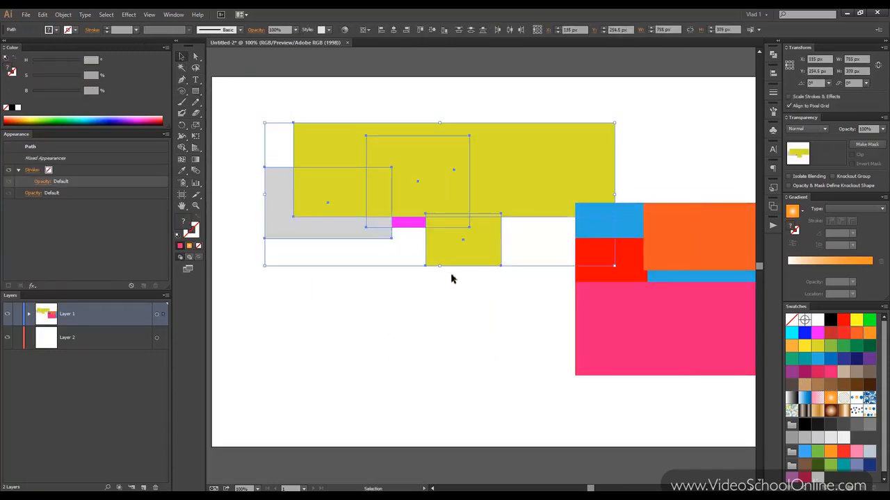
key(Delete)
drag(681, 330, 434, 263)
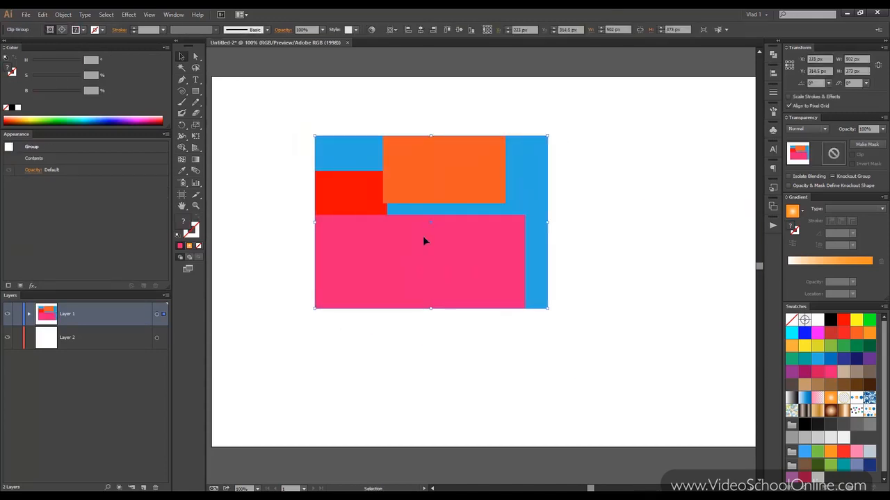
Examine the clipped group's content editing option by selecting and deselecting the group
click(62, 30)
click(351, 103)
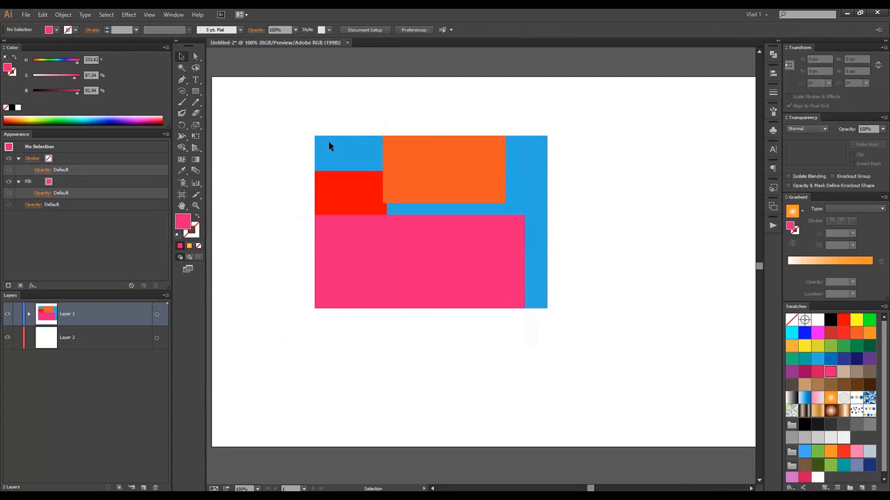
click(431, 243)
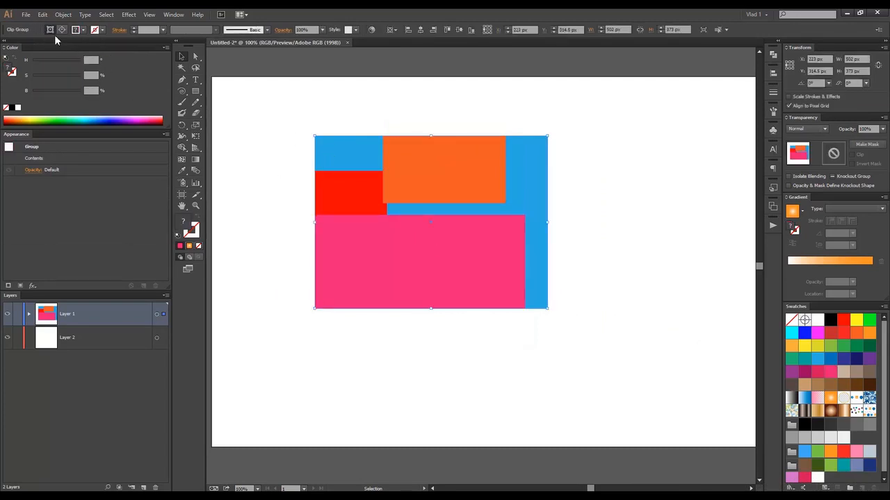
click(385, 114)
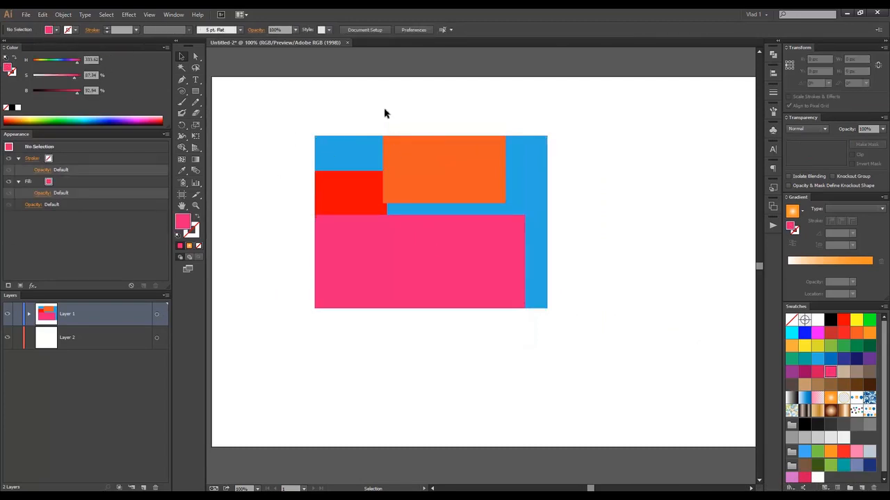
Delete the clipped group and draw a pink rectangle about 274 by 225 px in its place
drag(284, 224, 376, 174)
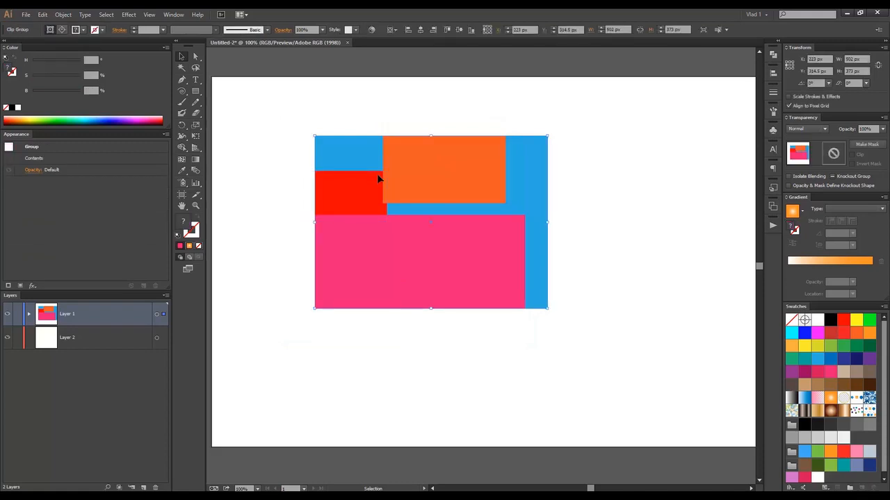
key(Delete)
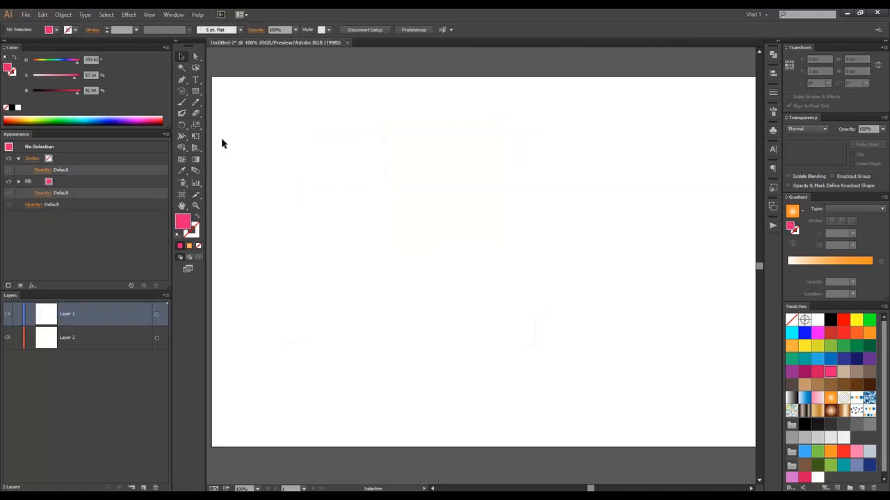
click(195, 93)
drag(331, 116, 459, 221)
key(v)
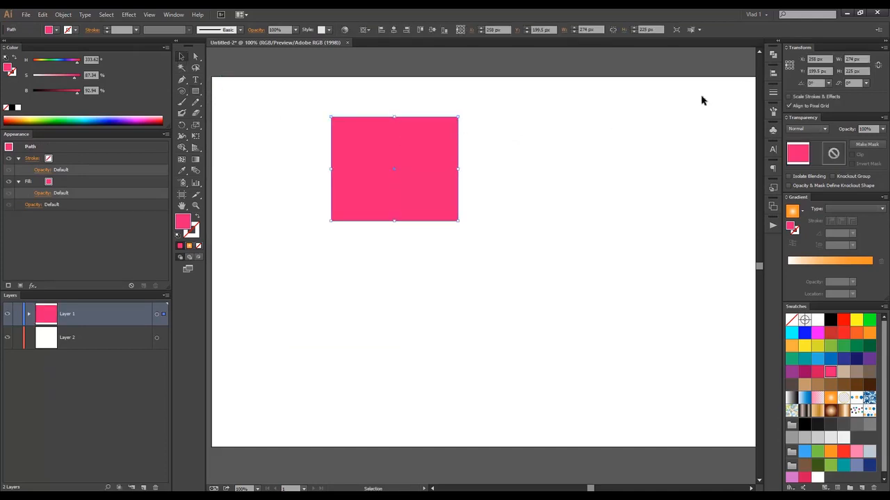
Set the rectangle's reference point to its top-left corner, its width to 380 px and its height to 250 px
click(789, 63)
scroll(861, 63, up, 6)
scroll(862, 62, up, 10)
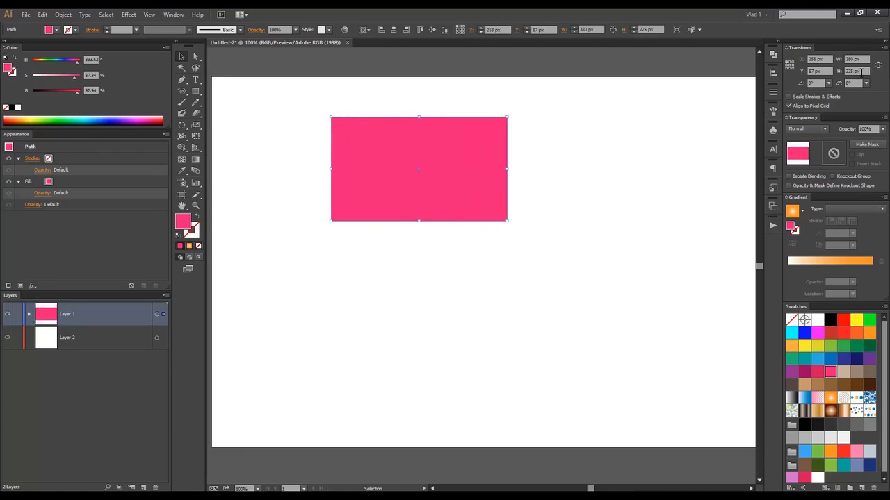
scroll(856, 72, up, 9)
scroll(855, 73, down, 6)
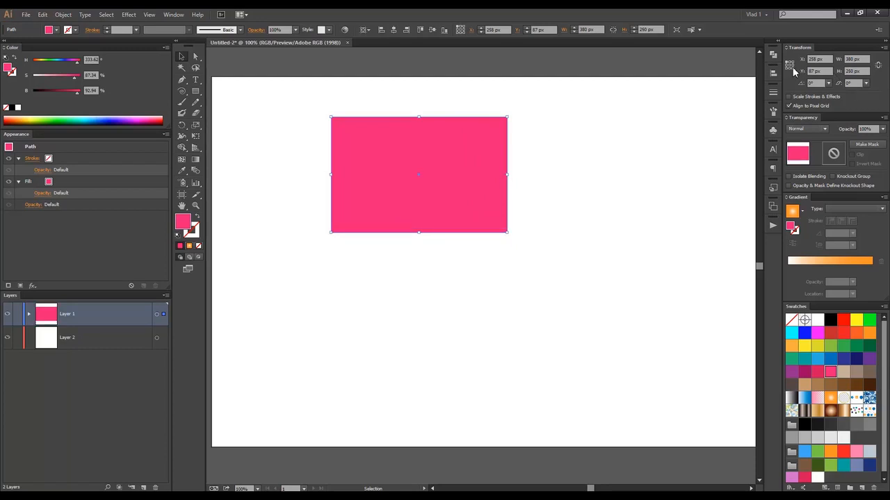
Reduce the rectangle's height to 190 px about its middle-right reference point, and enlarge it to about 508 by 254 px
click(790, 67)
scroll(862, 71, down, 2)
scroll(862, 72, down, 4)
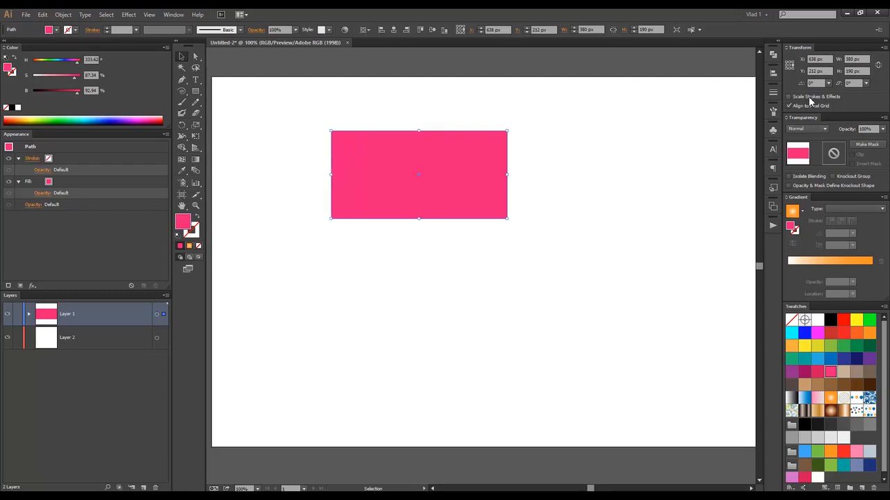
drag(507, 130, 596, 104)
Give the pink rectangle a 9 px dark blue stroke and move it nearer the middle of the artboard
click(84, 162)
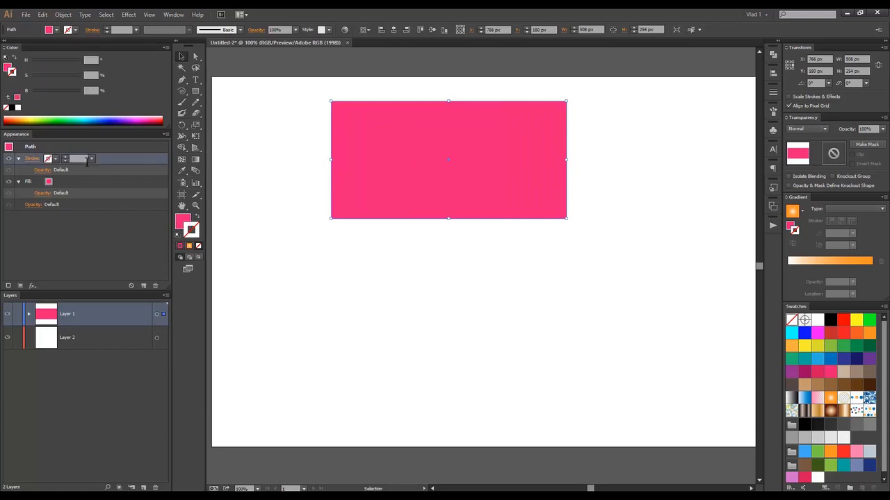
scroll(76, 160, up, 5)
scroll(76, 161, up, 3)
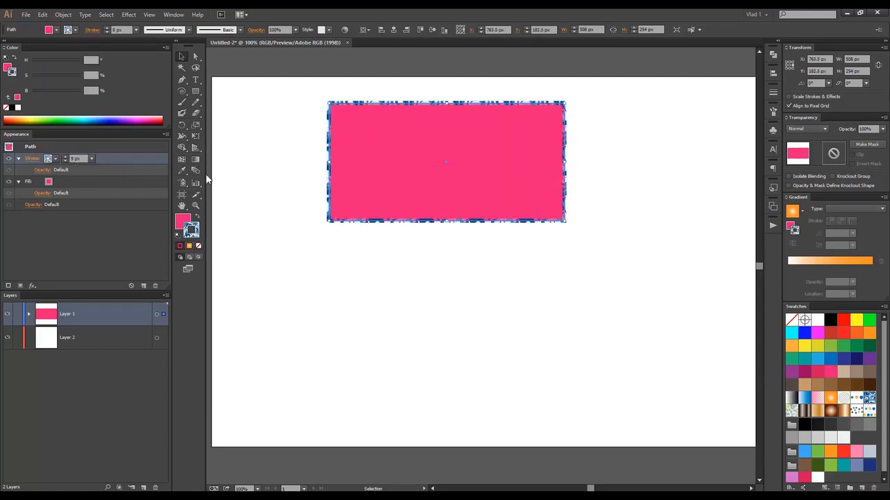
click(832, 334)
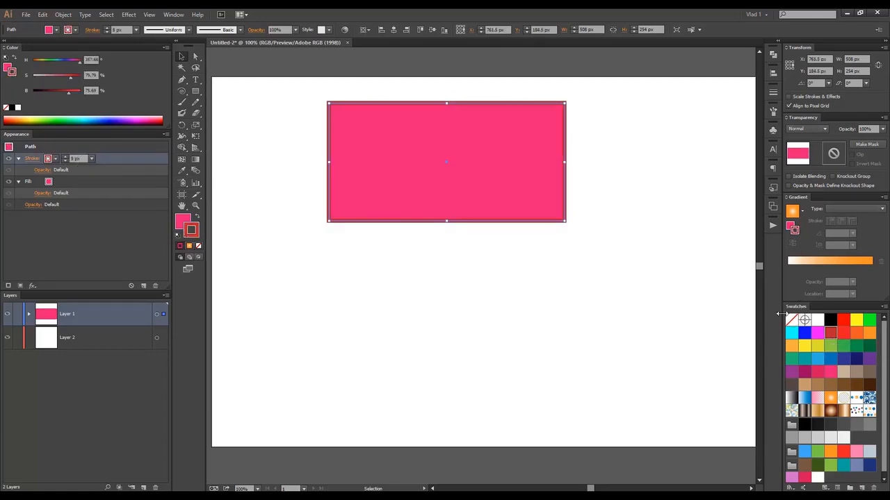
click(843, 359)
drag(509, 132, 489, 197)
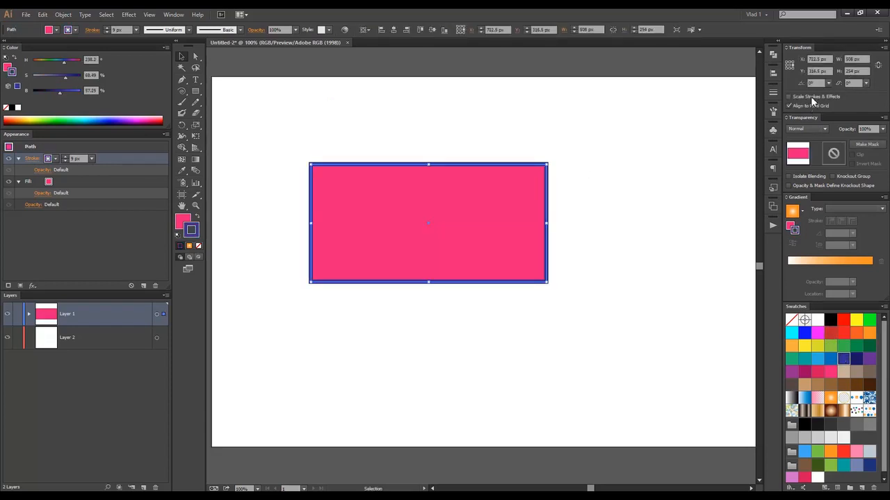
Try enlarging the stroked rectangle with Scale Strokes & Effects enabled, undoing each resize
drag(547, 164, 634, 120)
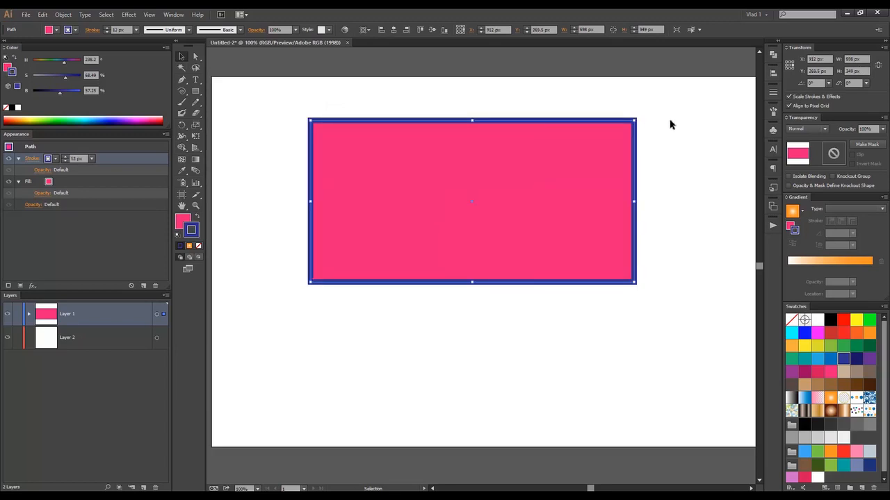
key(ctrl+z)
drag(549, 164, 720, 77)
key(ctrl+z)
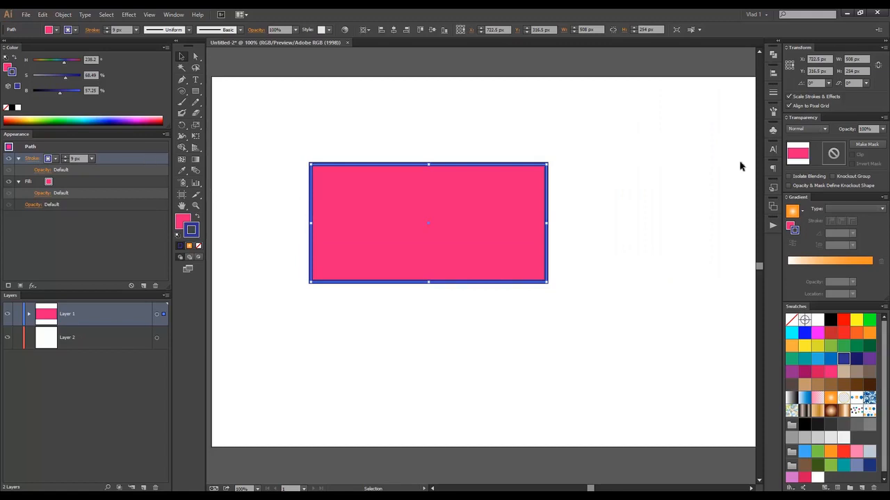
Try enlarging the stroked rectangle with Scale Strokes & Effects disabled, and undo the resize
drag(548, 166, 672, 103)
click(711, 111)
key(ctrl+z)
Show the document grid behind the stroked pink rectangle
key(a)
key(v)
key(a)
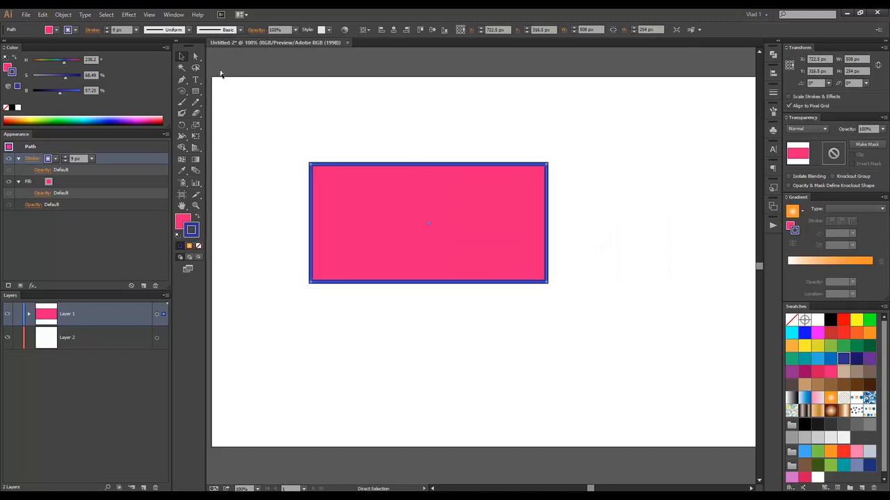
key(ctrl+apostrophe)
key(v)
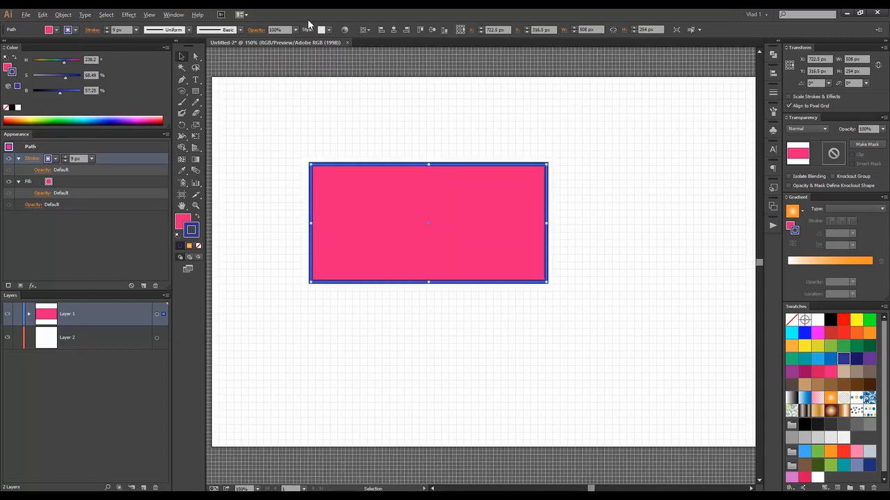
Hide the document grid and deselect the stroked pink rectangle
scroll(338, 76, up, 2)
scroll(355, 70, down, 1)
click(173, 17)
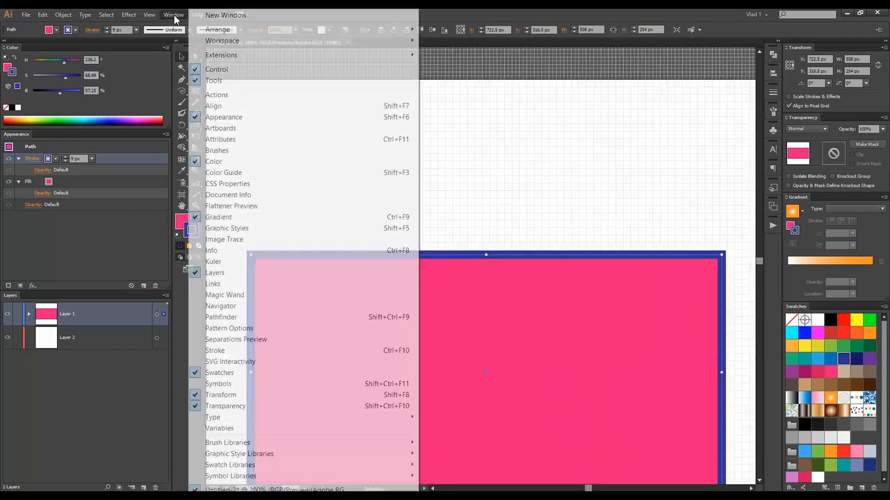
mouse_move(148, 17)
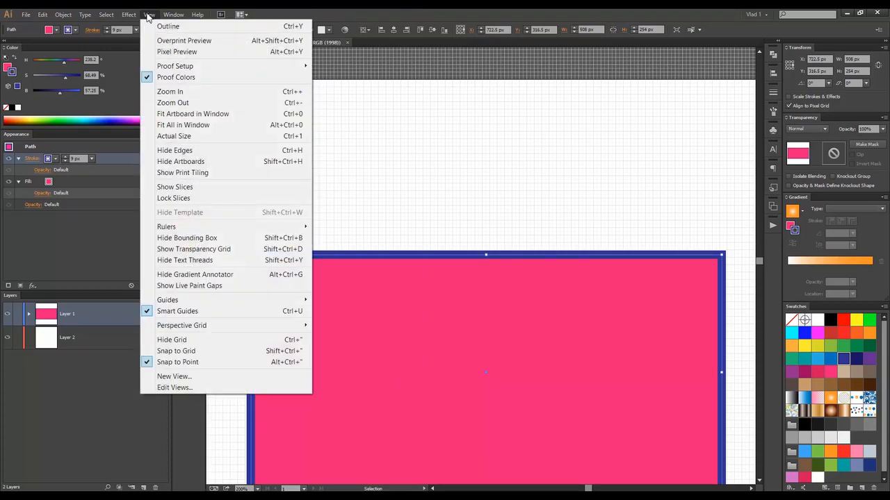
click(272, 340)
click(432, 110)
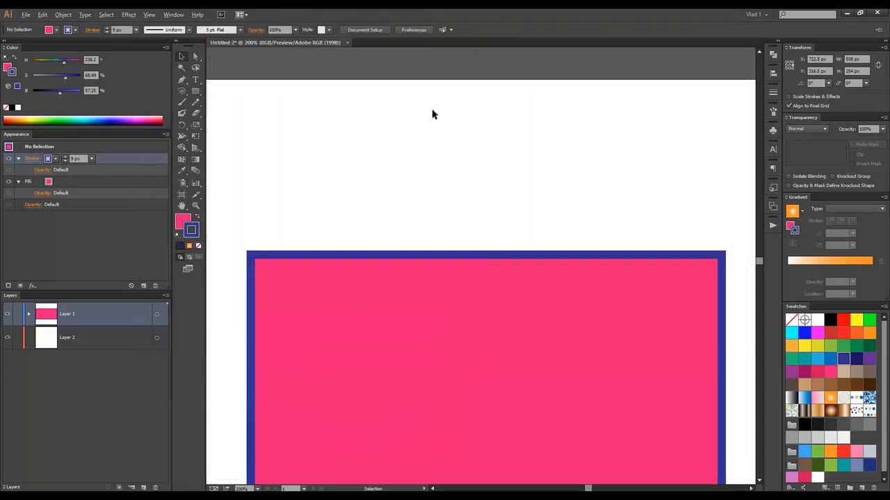
Delete the pink rectangle with the dark blue stroke from the artboard
scroll(429, 113, down, 3)
scroll(441, 124, up, 1)
drag(460, 137, 455, 116)
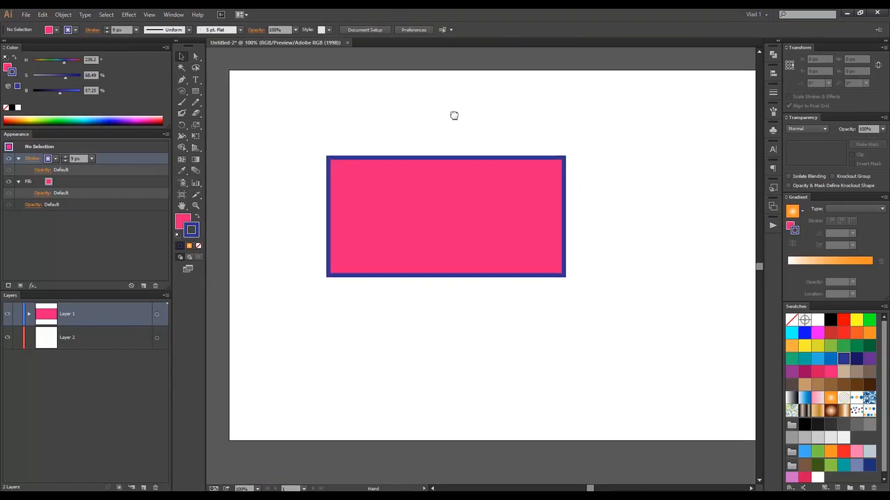
scroll(456, 132, up, 1)
scroll(456, 132, down, 1)
scroll(455, 135, up, 1)
mouse_move(455, 132)
mouse_down()
mouse_move(473, 105)
mouse_move(459, 124)
mouse_up()
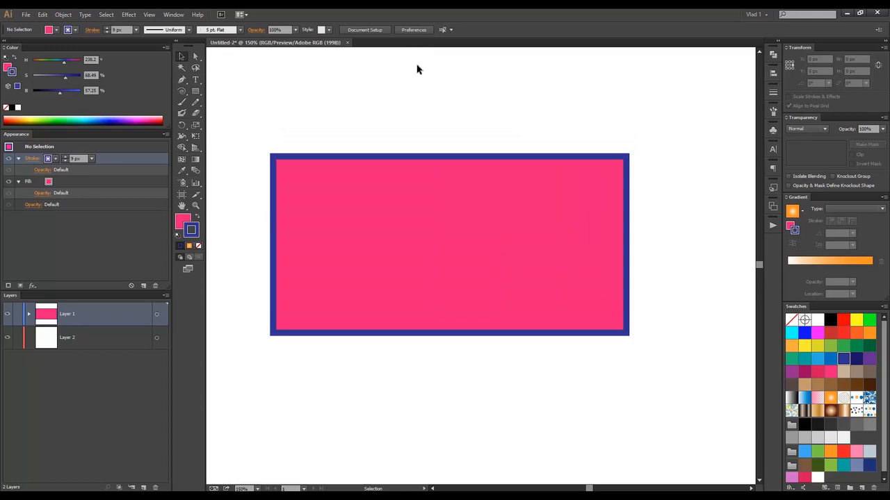
click(415, 167)
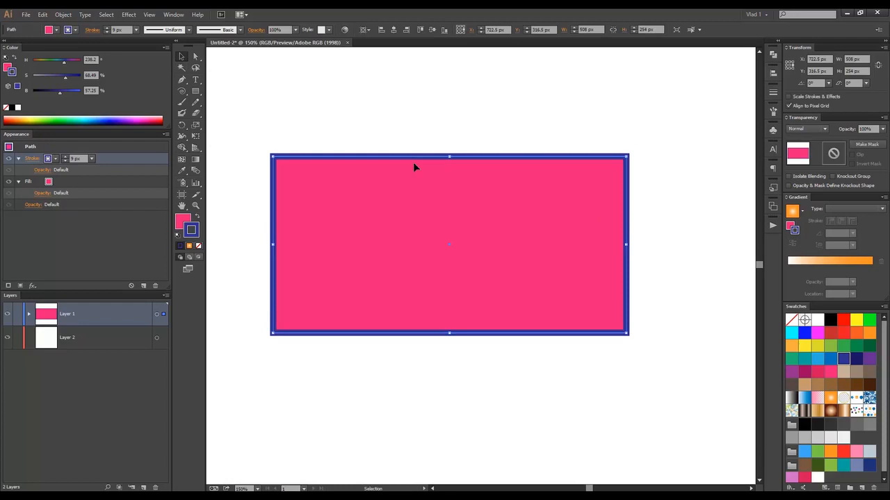
key(Delete)
Draw a light blue rectangle without a stroke, about 423 by 240 px, near the middle of the artboard
click(195, 91)
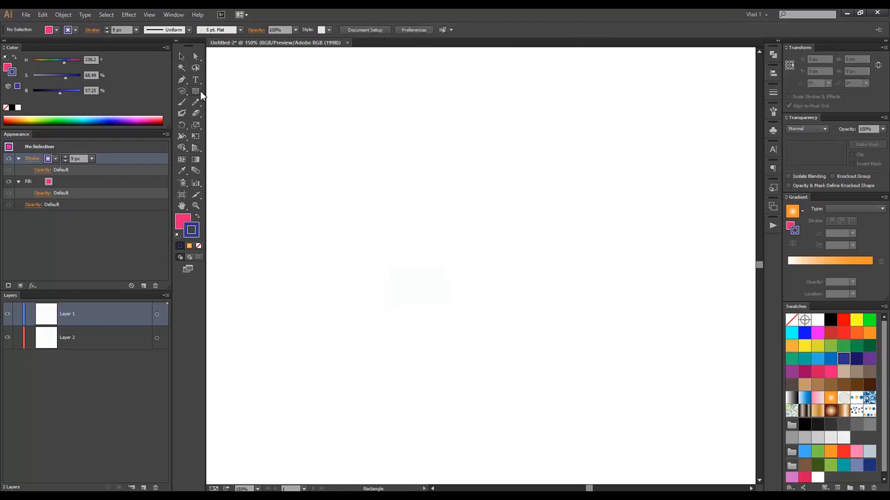
key(slash)
key(x)
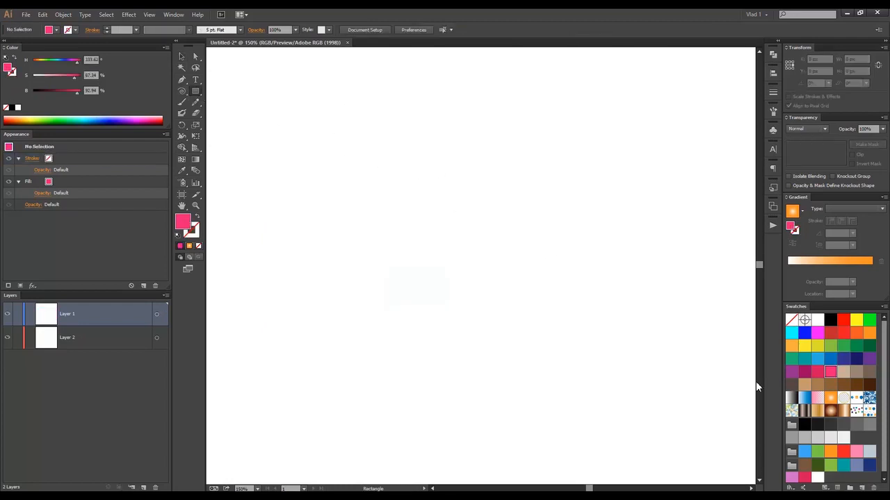
click(818, 358)
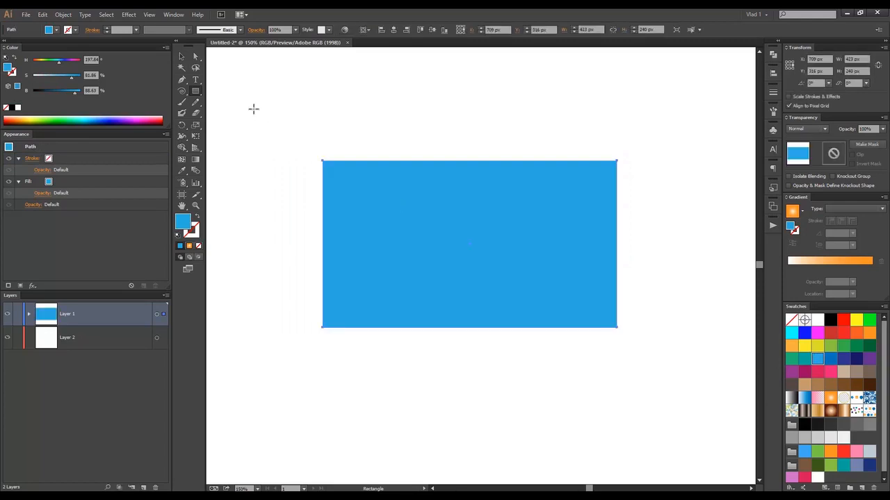
click(181, 55)
click(62, 14)
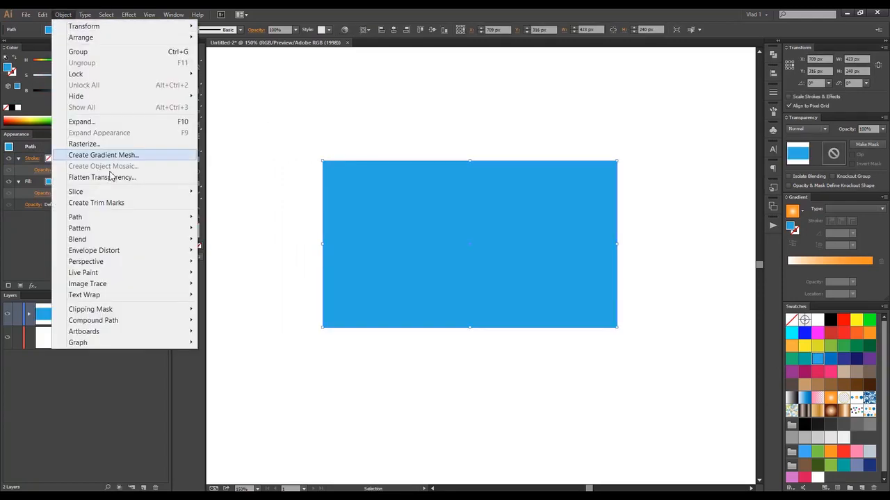
mouse_move(138, 217)
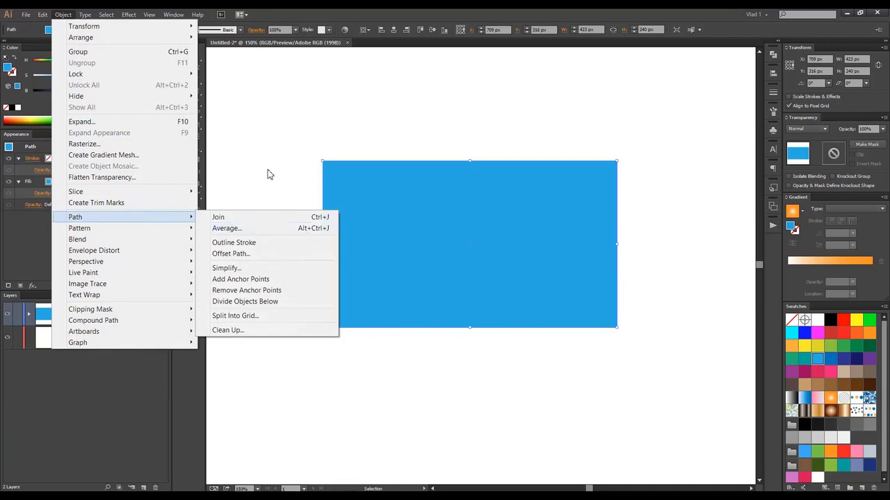
click(294, 150)
click(65, 14)
click(430, 205)
click(430, 207)
Add anchor points midway along the sides of the blue rectangle with the Add Anchor Points command
click(63, 15)
mouse_move(142, 219)
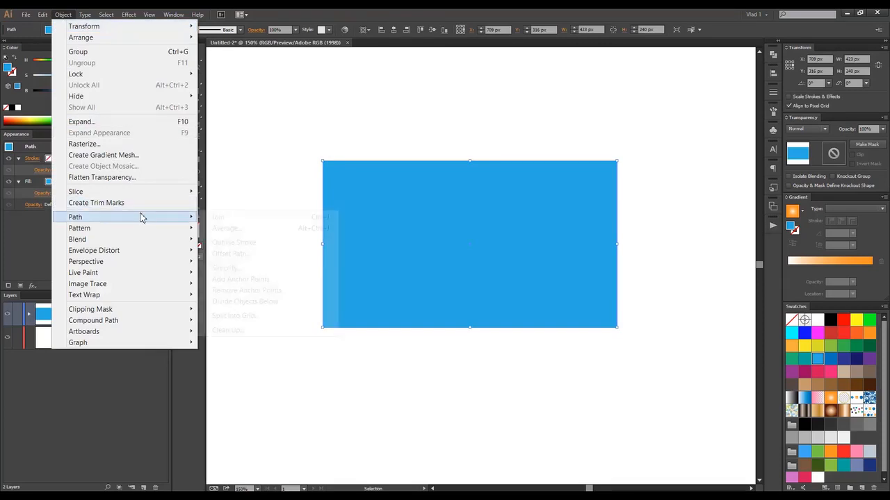
click(272, 281)
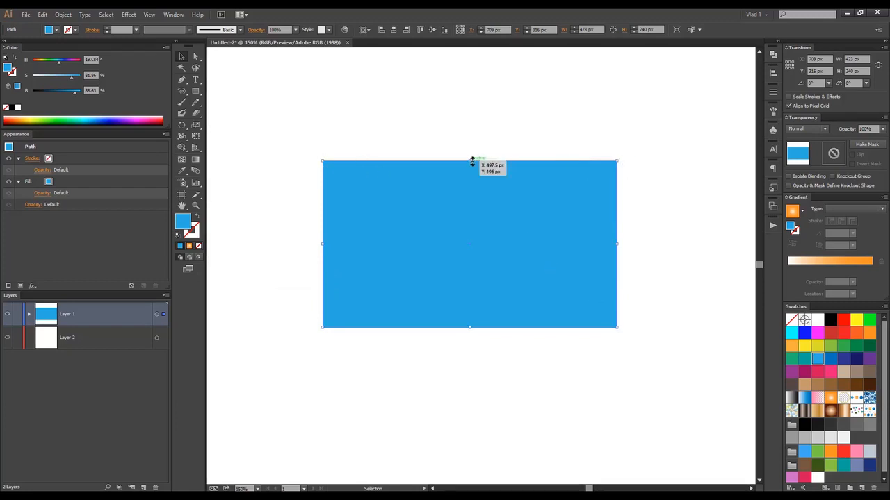
Draw a blue star about 228 px wide above the rectangle's upper-left corner and delete it
drag(197, 92, 235, 137)
drag(276, 104, 339, 153)
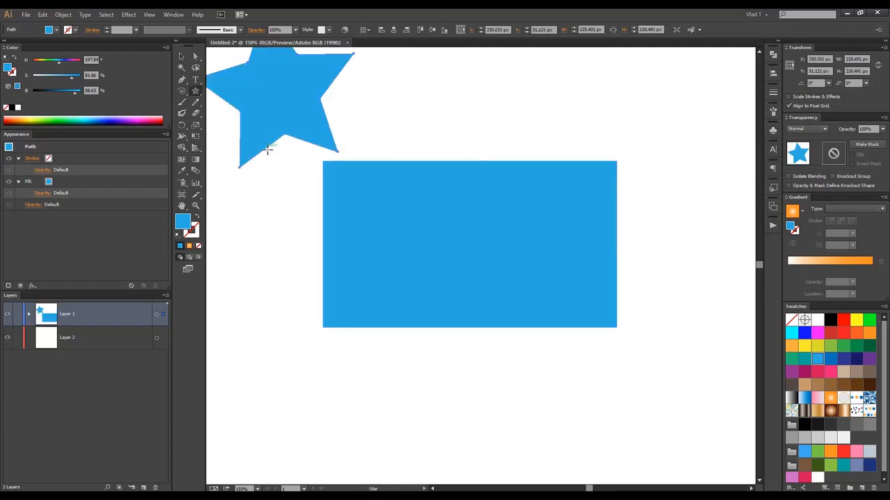
click(181, 57)
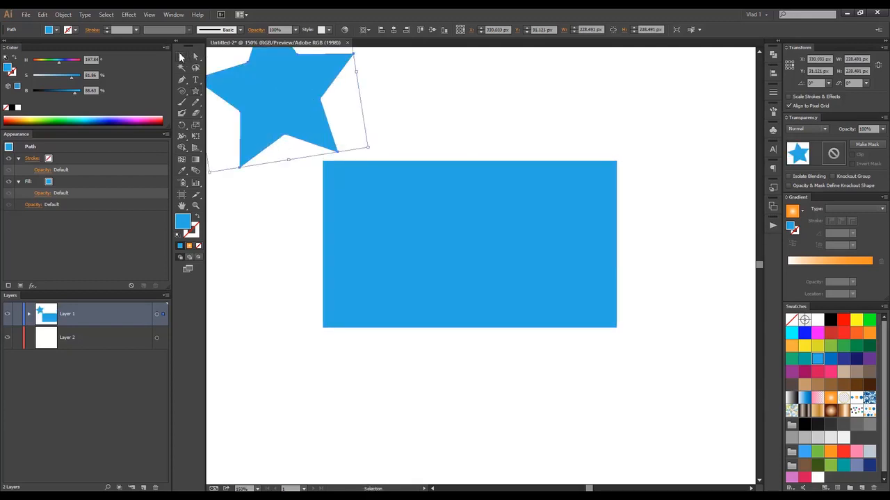
key(Delete)
Scale the rectangle's top and bottom middle anchor points apart vertically to form a hexagon about 437 px tall
click(441, 196)
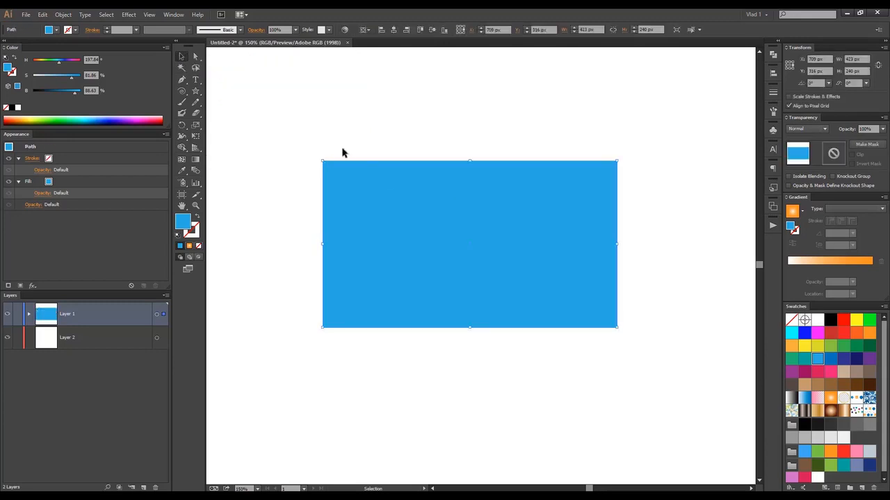
click(221, 79)
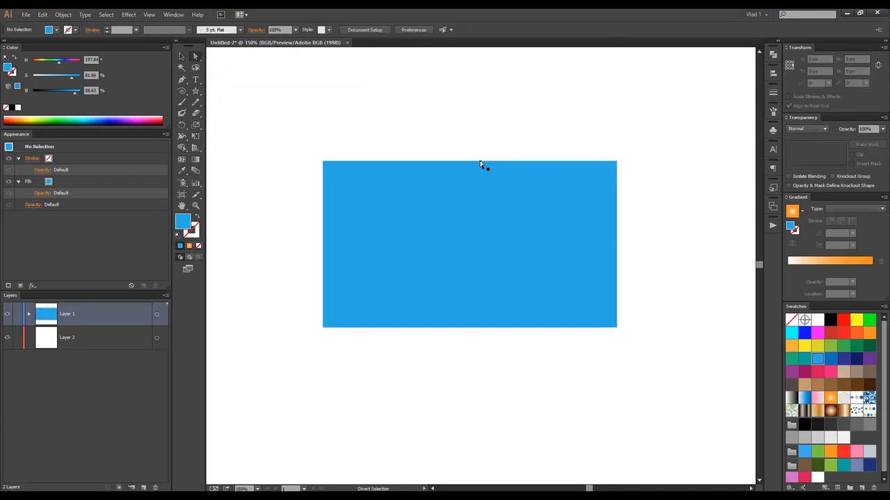
click(469, 200)
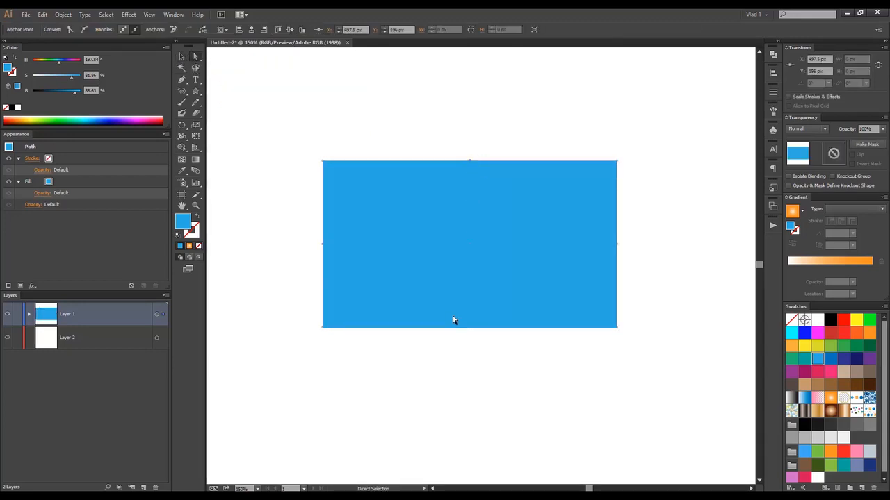
click(470, 330)
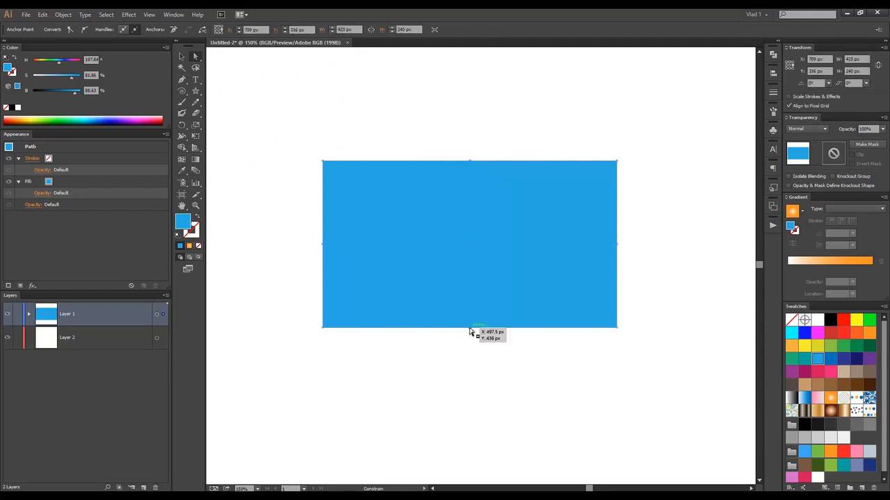
shift+click(470, 162)
key(s)
drag(511, 116, 563, 78)
drag(564, 127, 589, 97)
click(181, 57)
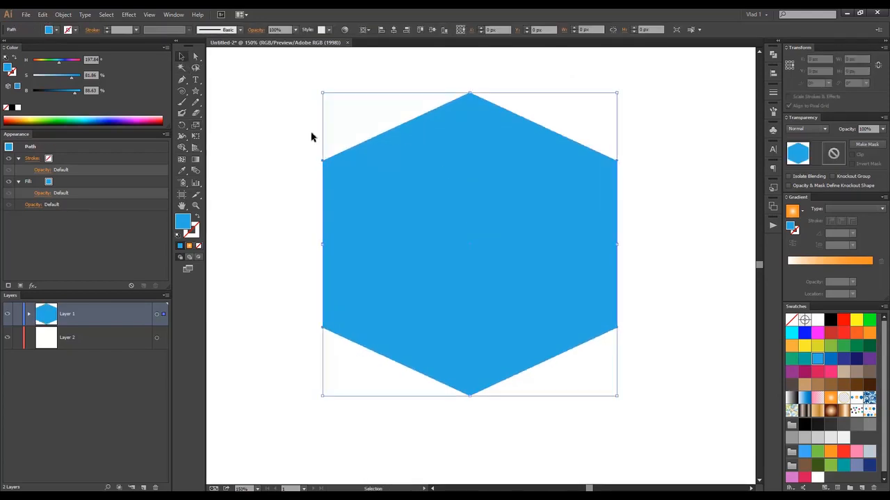
Try simplifying the hexagon's path with preview on and a curve precision of 0%, and cancel
click(64, 15)
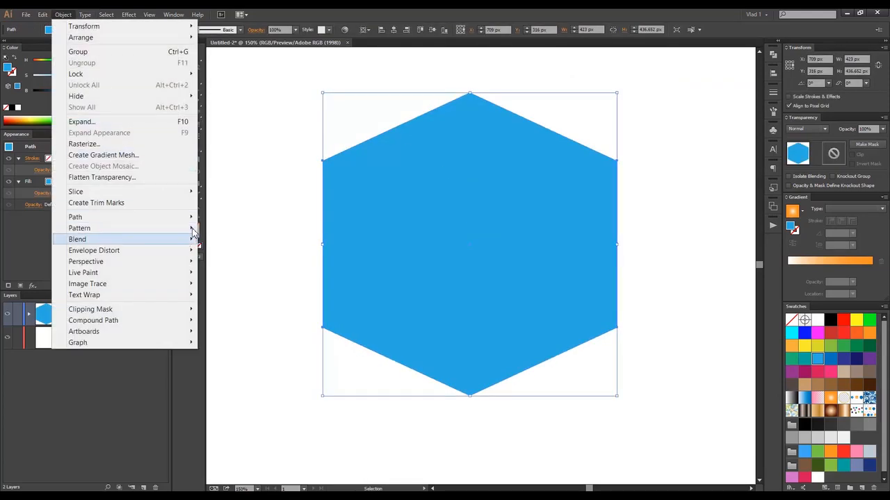
mouse_move(179, 218)
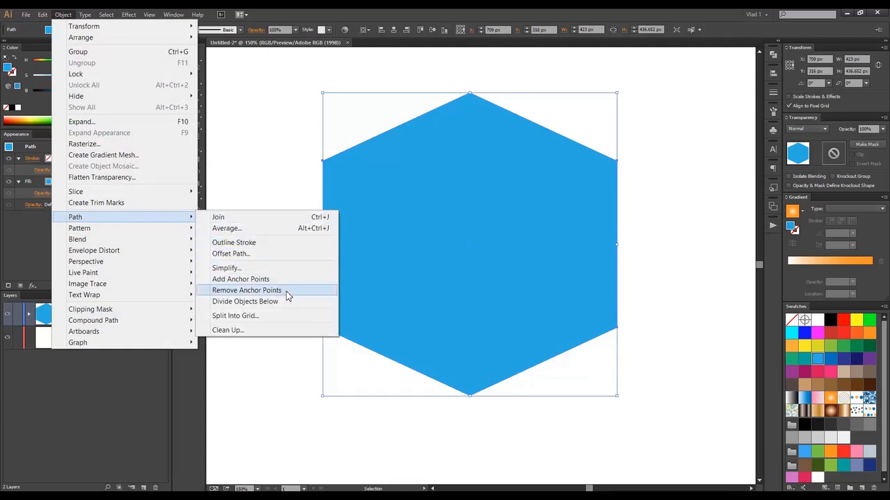
click(285, 269)
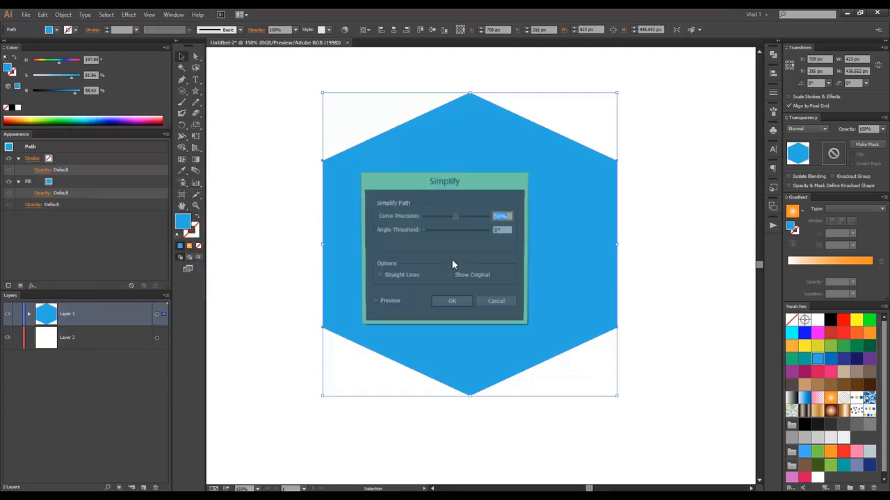
click(386, 303)
drag(411, 180, 519, 197)
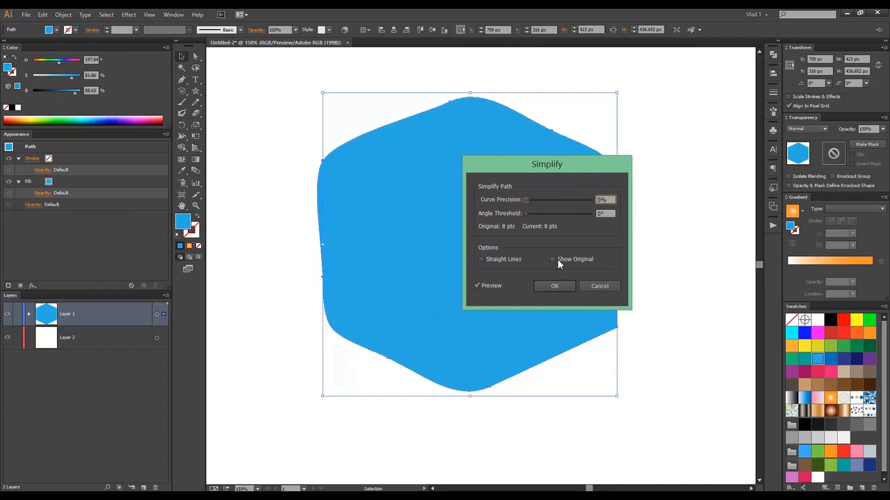
click(601, 288)
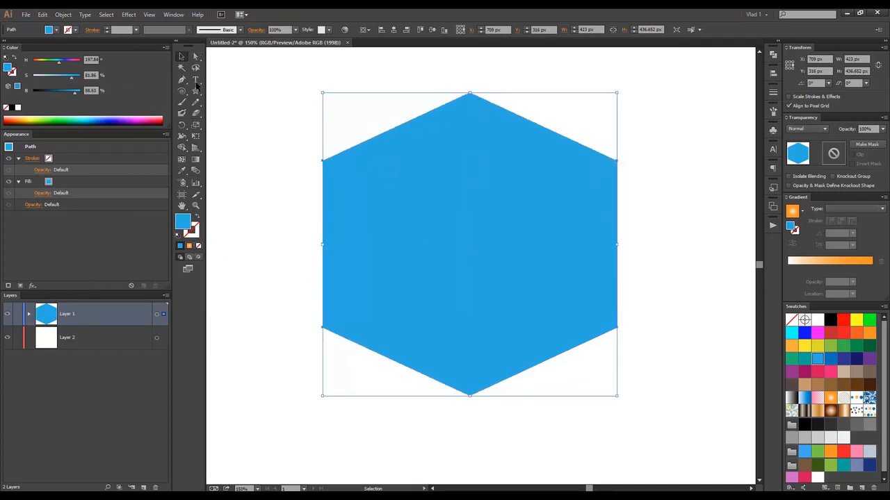
Apply a Roughen effect to the hexagon with 5% relative size, detail 10/in and corner points, and expand its appearance
click(130, 14)
mouse_move(219, 187)
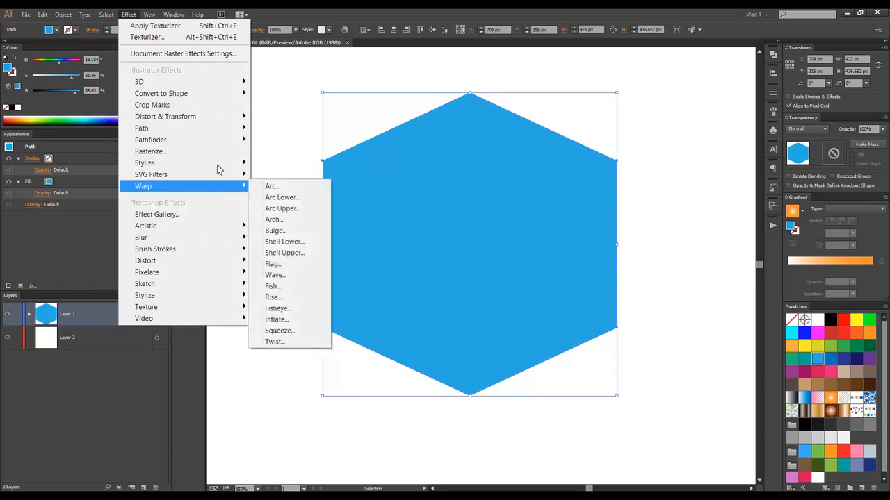
mouse_move(222, 117)
click(310, 139)
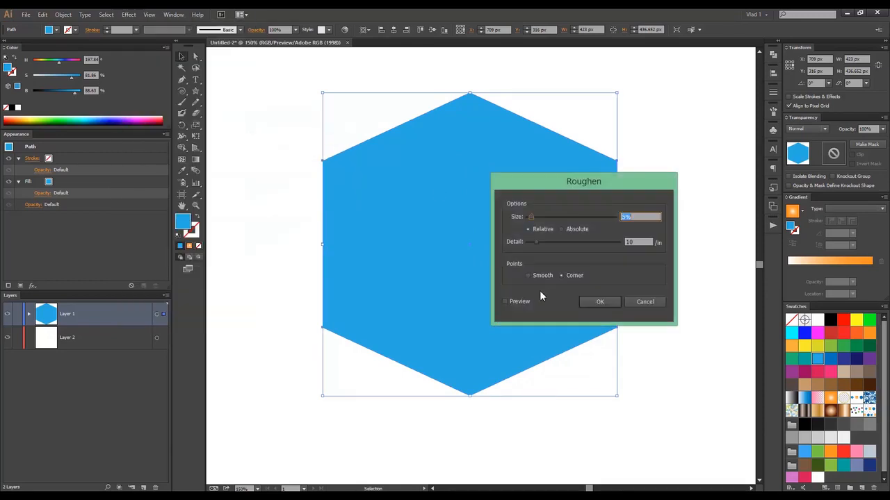
click(506, 302)
click(600, 302)
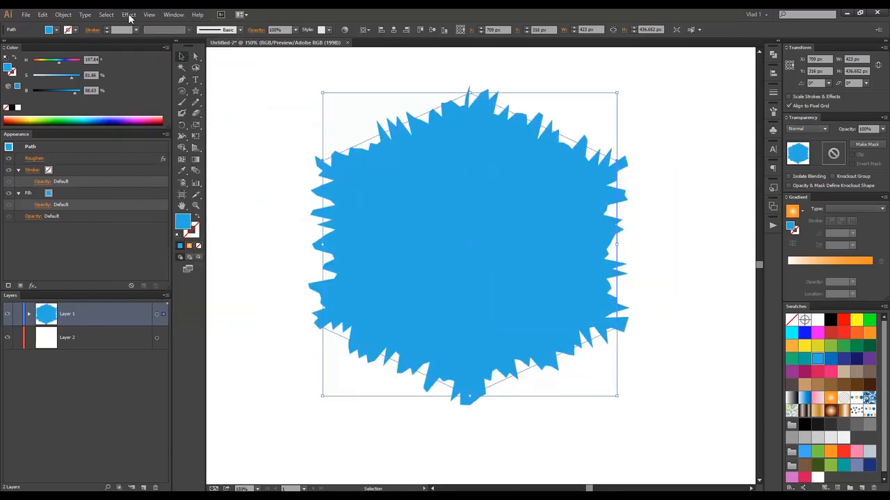
click(73, 17)
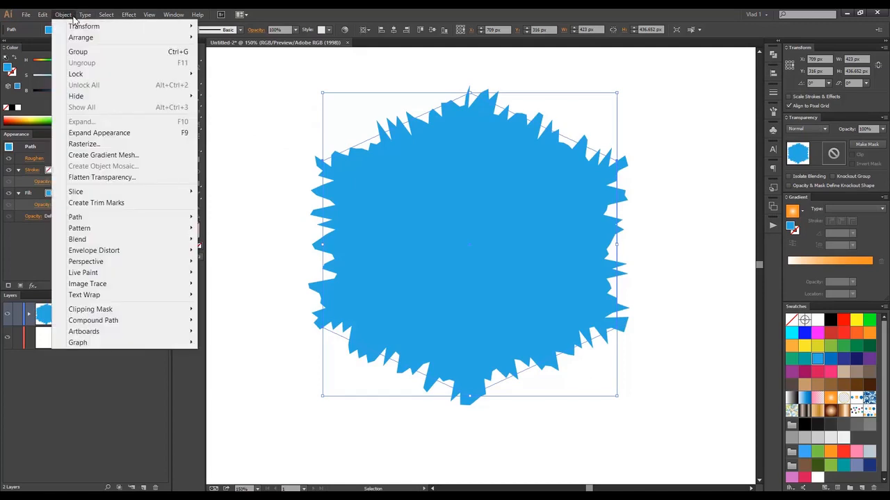
click(128, 135)
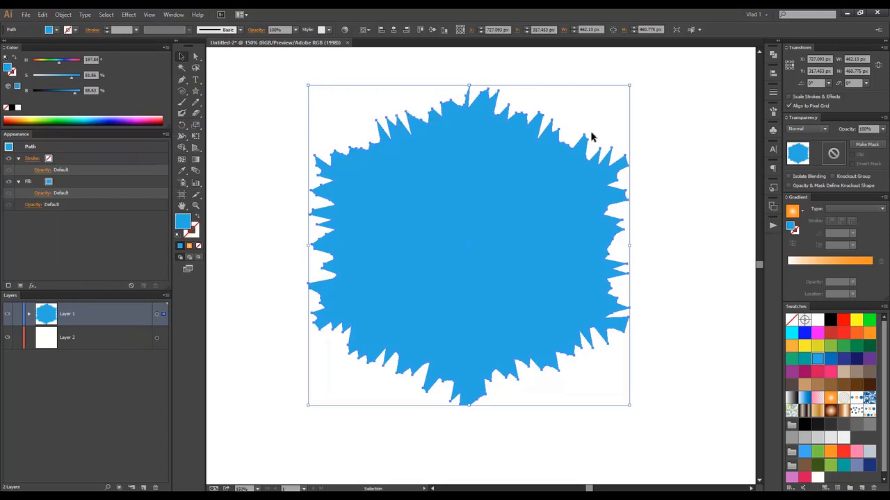
Try simplifying the roughened shape's path with preview on, a curve precision of 0% and the straight lines option, and cancel
click(63, 14)
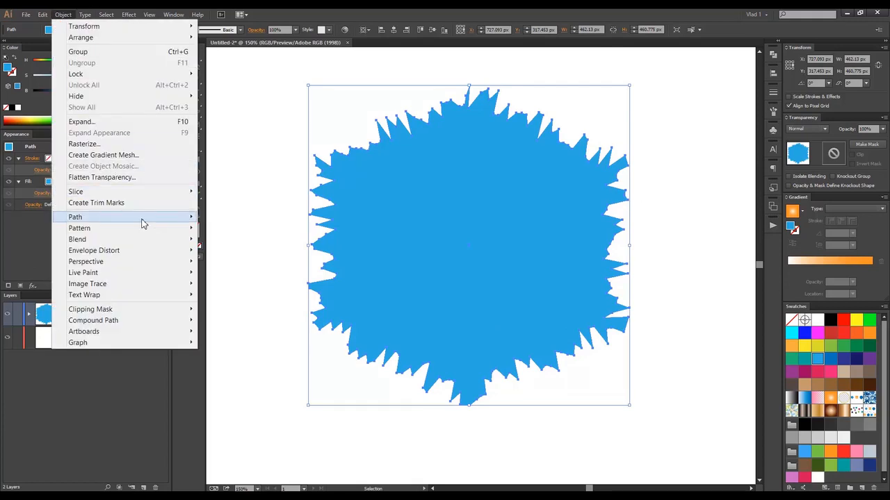
mouse_move(149, 219)
click(257, 268)
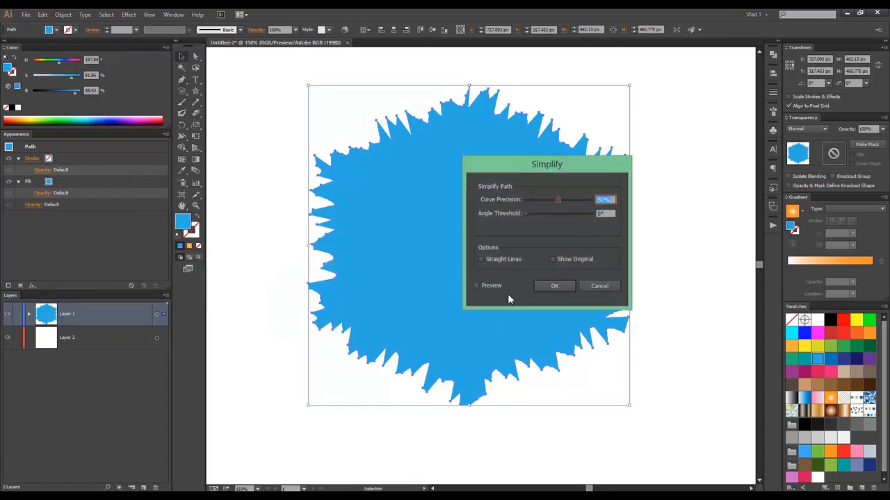
click(495, 288)
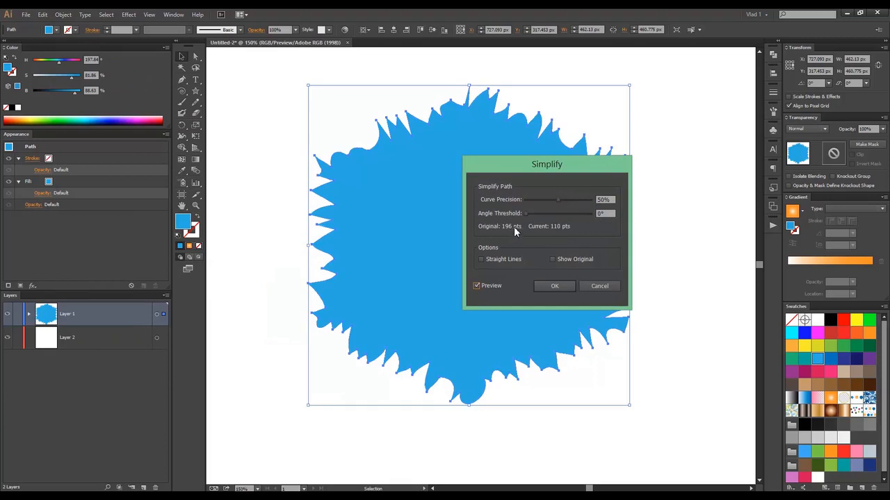
scroll(608, 201, down, 20)
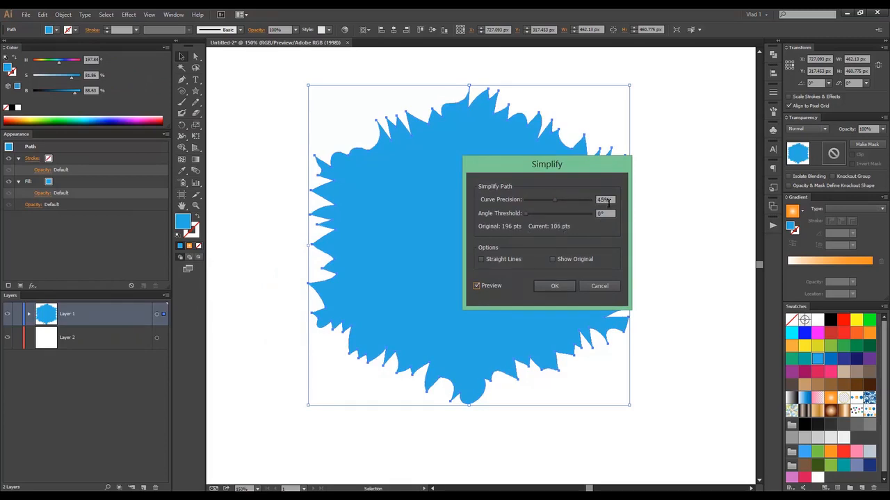
scroll(609, 200, down, 20)
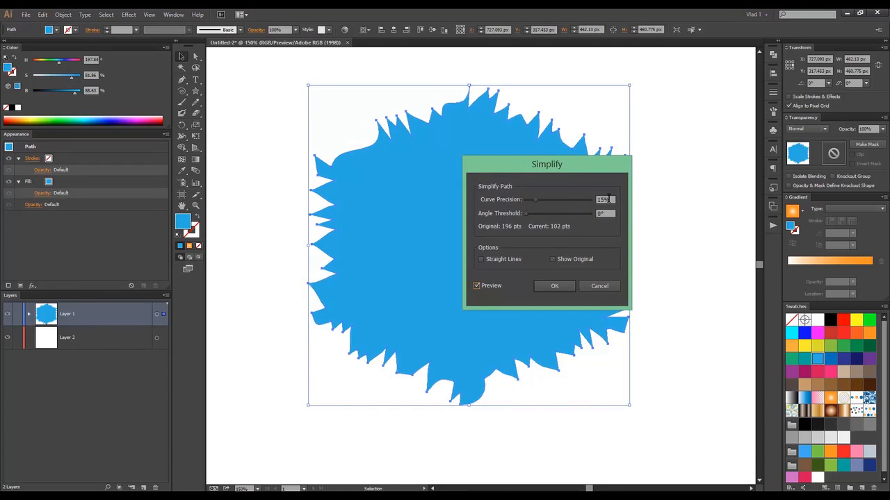
scroll(608, 200, up, 3)
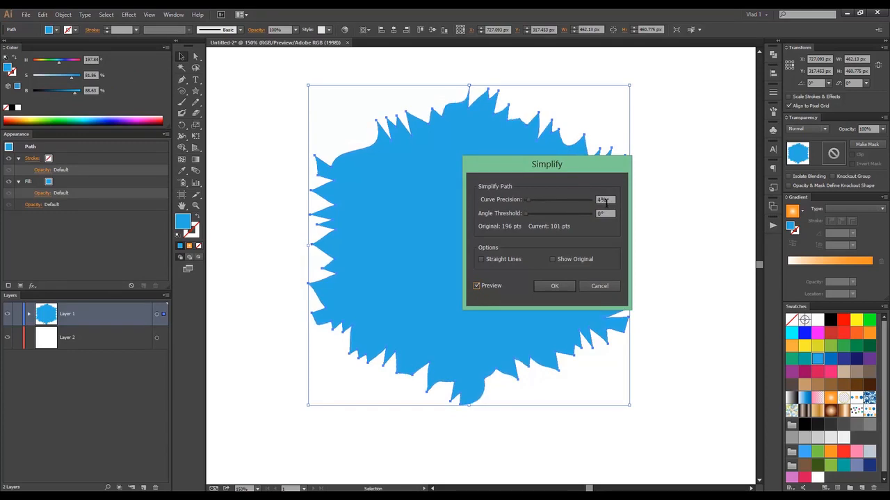
drag(586, 201, 498, 205)
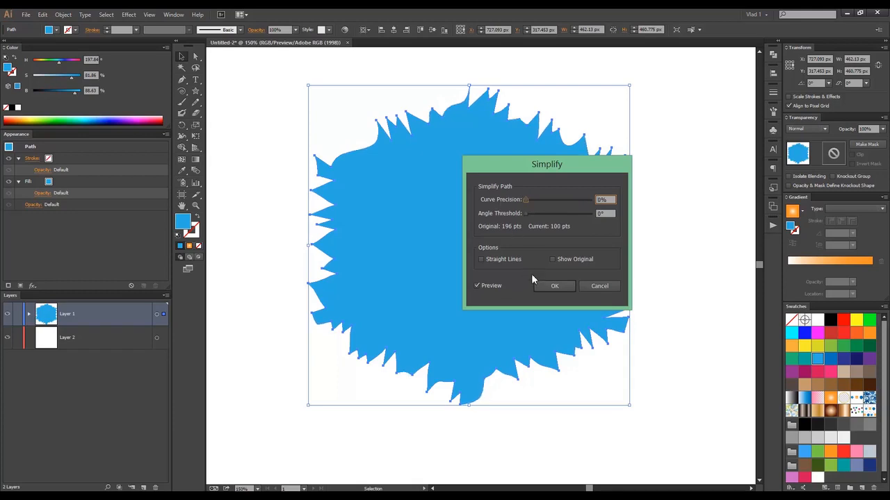
click(497, 261)
click(498, 258)
click(600, 286)
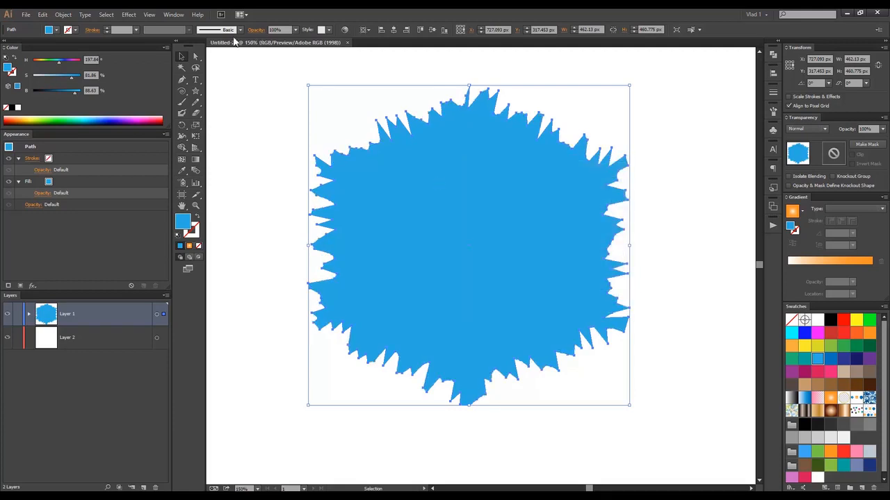
Draw a star about 258 px wide in the middle of the roughened blue shape and fill it with red
click(72, 18)
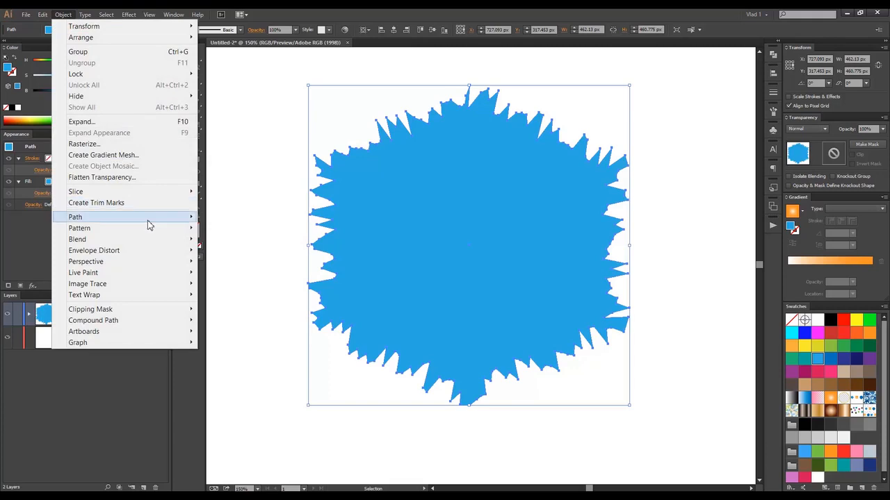
mouse_move(148, 223)
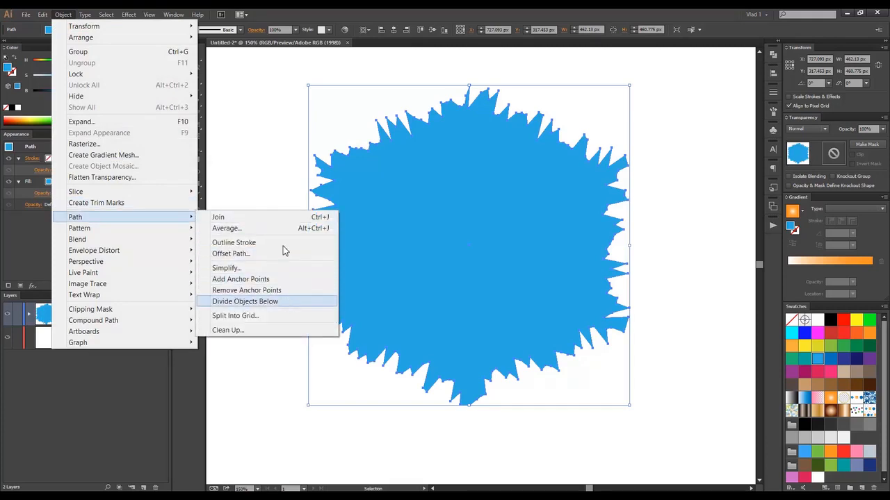
click(264, 301)
click(196, 90)
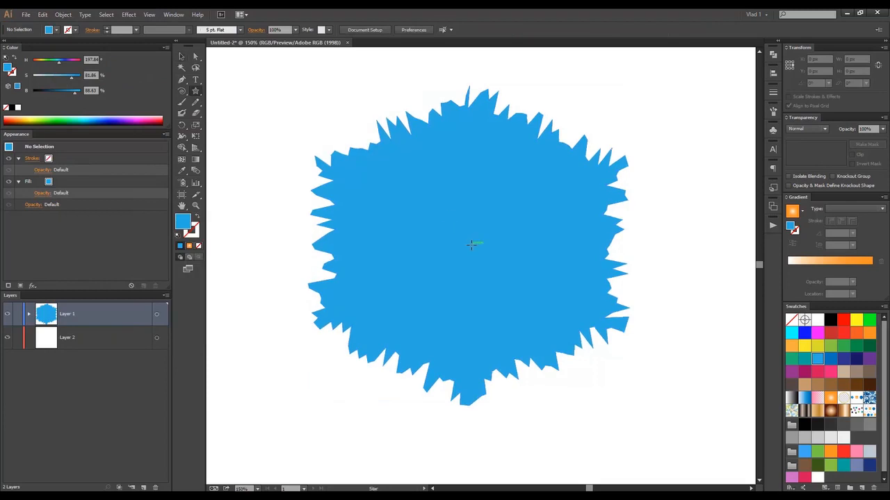
drag(470, 244, 537, 313)
click(182, 57)
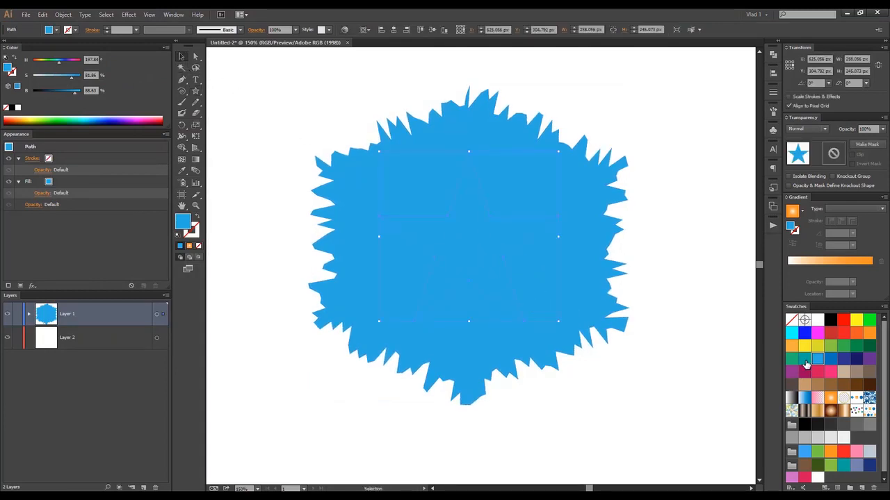
click(804, 359)
click(836, 335)
Try to apply Divide Objects Below with both the red star and the blue shape selected
drag(291, 88, 623, 364)
click(71, 16)
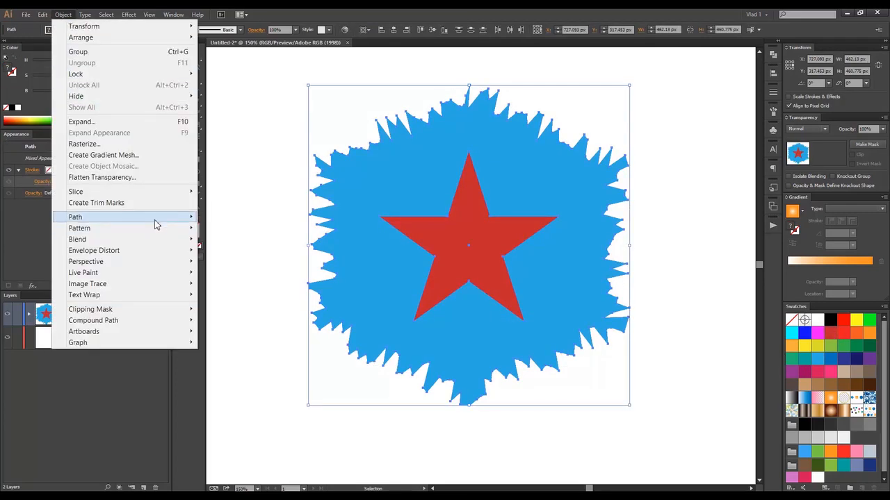
mouse_move(159, 220)
click(271, 306)
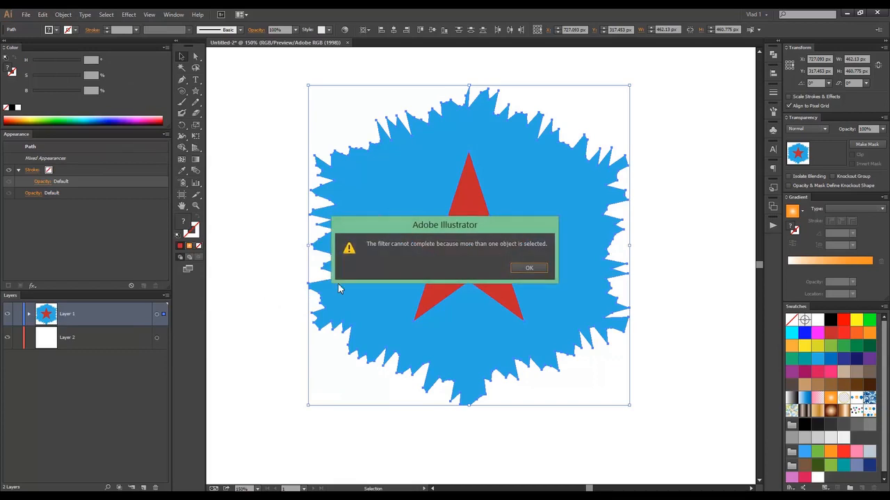
click(510, 270)
Select only the red star and use it to cut the blue shape with Divide Objects Below
click(300, 153)
click(465, 257)
click(64, 15)
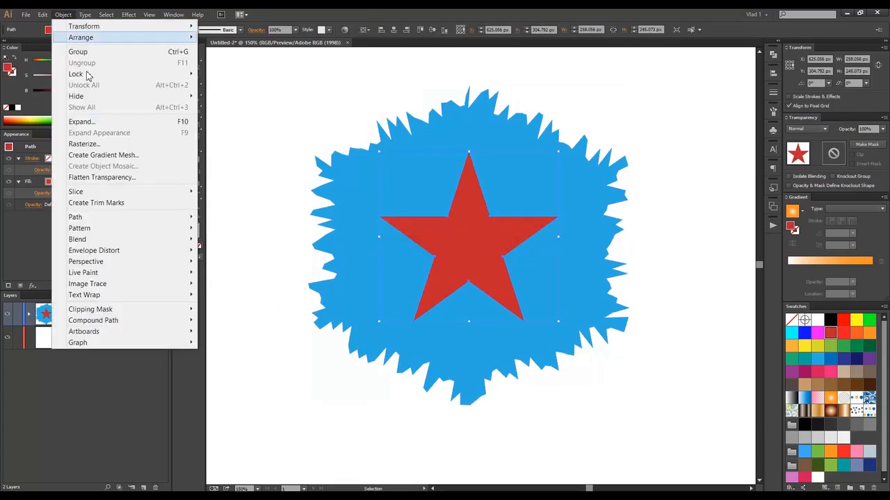
mouse_move(179, 216)
click(276, 302)
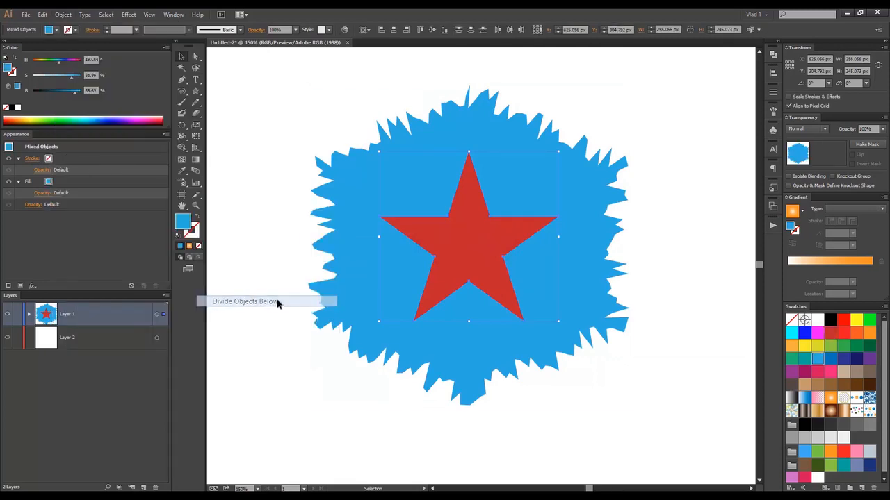
click(296, 117)
Separate the divided pieces by moving the jagged outer shape to the left and the star cutout to its right
right_click(372, 174)
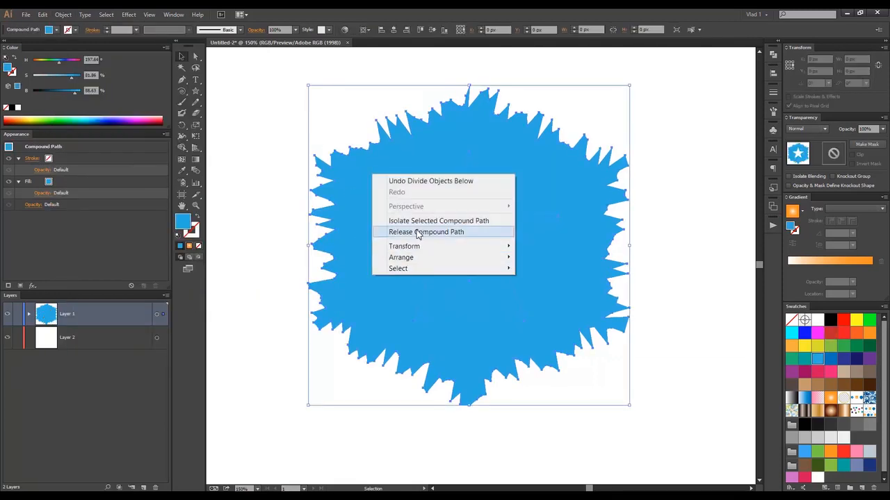
click(416, 232)
drag(431, 168, 365, 256)
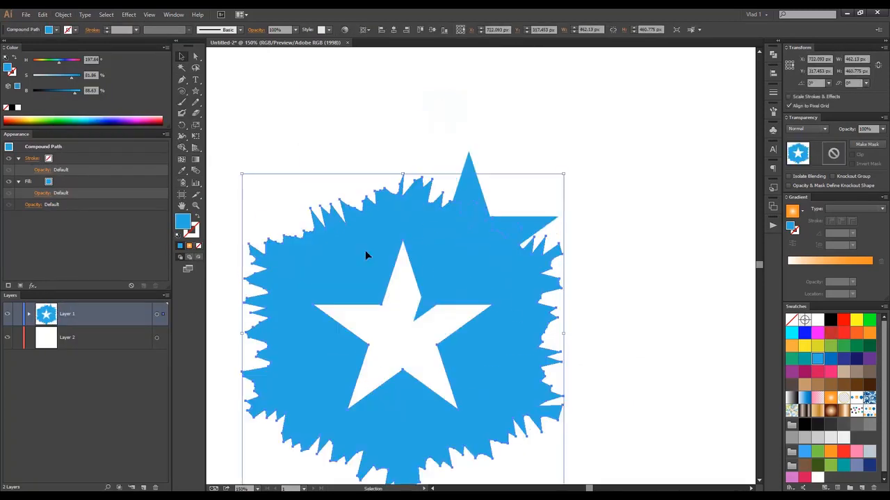
drag(469, 189, 609, 122)
drag(406, 319, 396, 195)
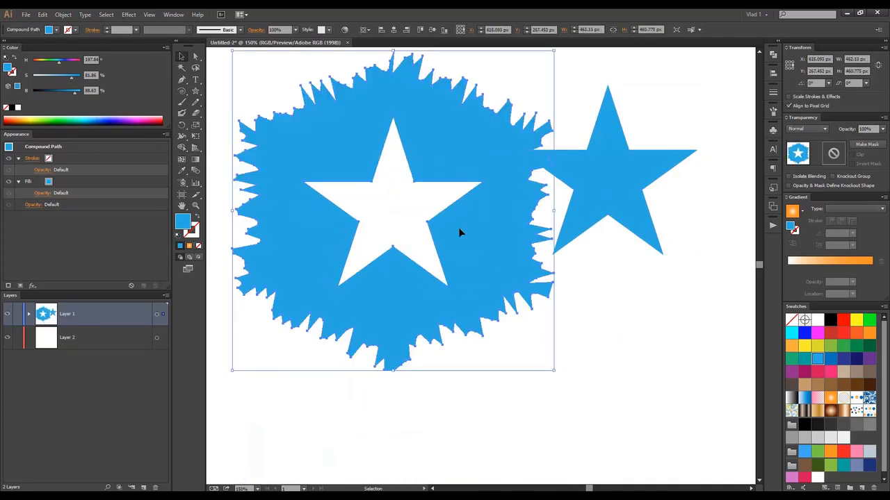
click(602, 280)
scroll(603, 270, down, 2)
drag(601, 227, 664, 227)
click(582, 194)
scroll(582, 194, up, 2)
scroll(572, 193, down, 3)
scroll(574, 197, up, 1)
scroll(624, 221, up, 2)
scroll(510, 199, down, 1)
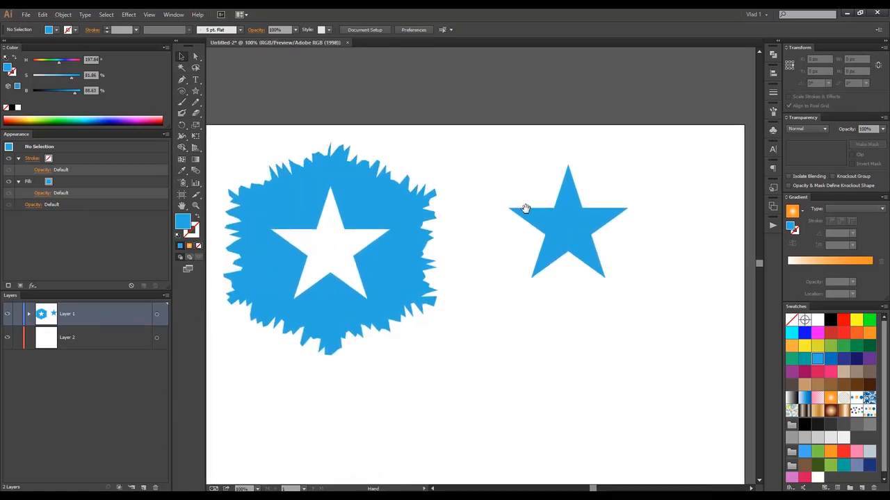
click(541, 232)
click(62, 14)
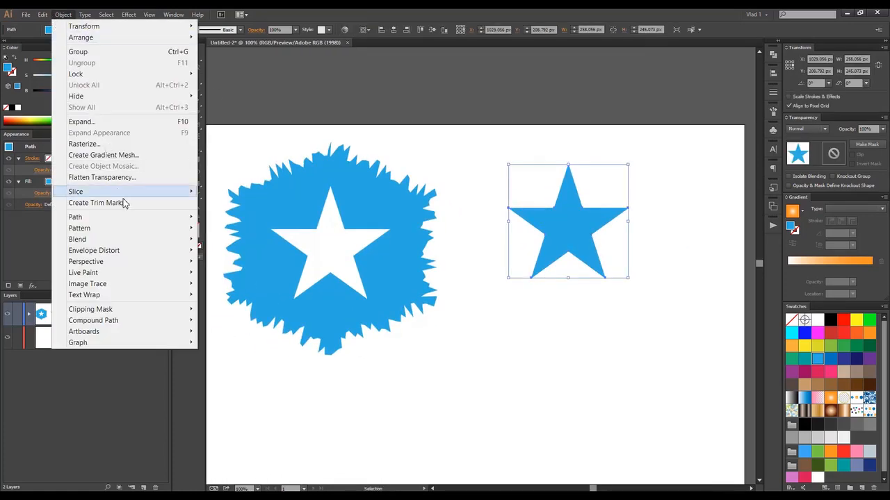
mouse_move(136, 221)
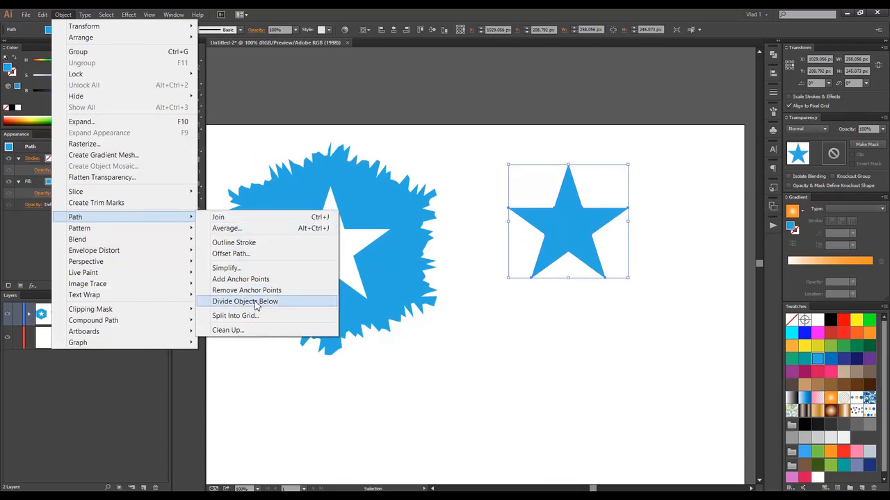
click(459, 152)
click(458, 152)
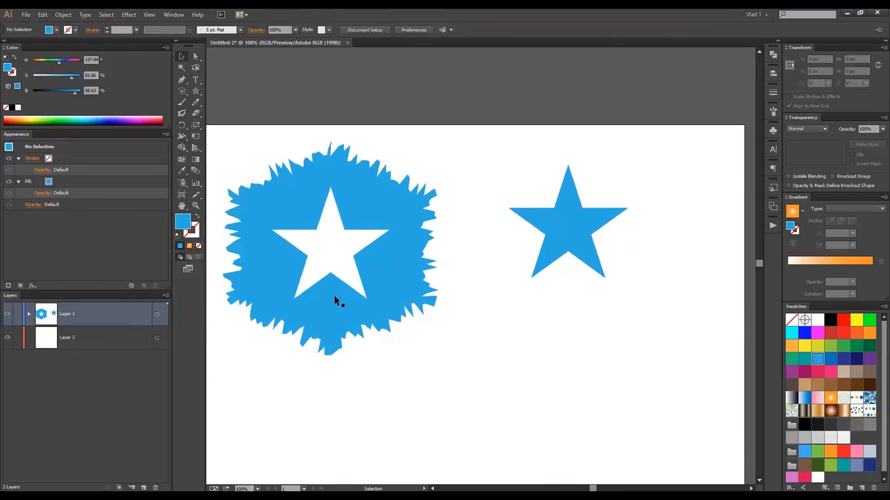
Remove the anchor point at the star's bottom inner notch with the Delete Anchor Point tool, and undo the removal
scroll(307, 313, up, 2)
drag(406, 214, 55, 256)
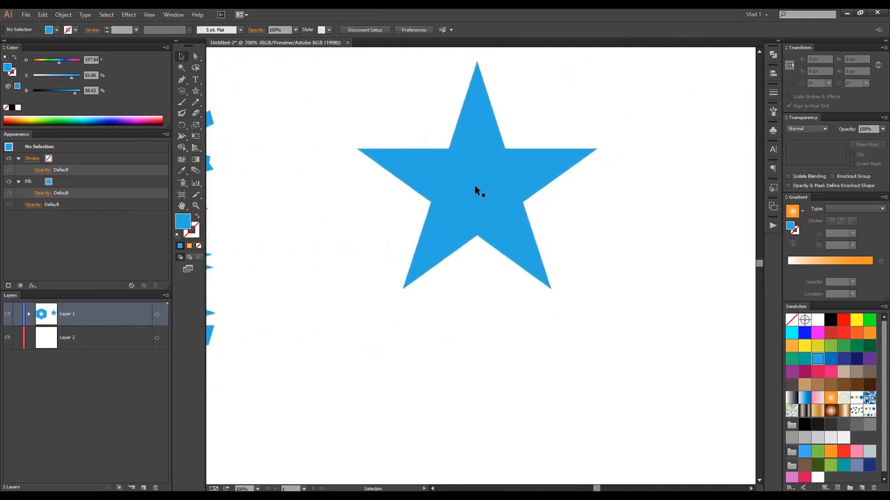
click(475, 192)
scroll(491, 254, up, 1)
scroll(490, 255, up, 1)
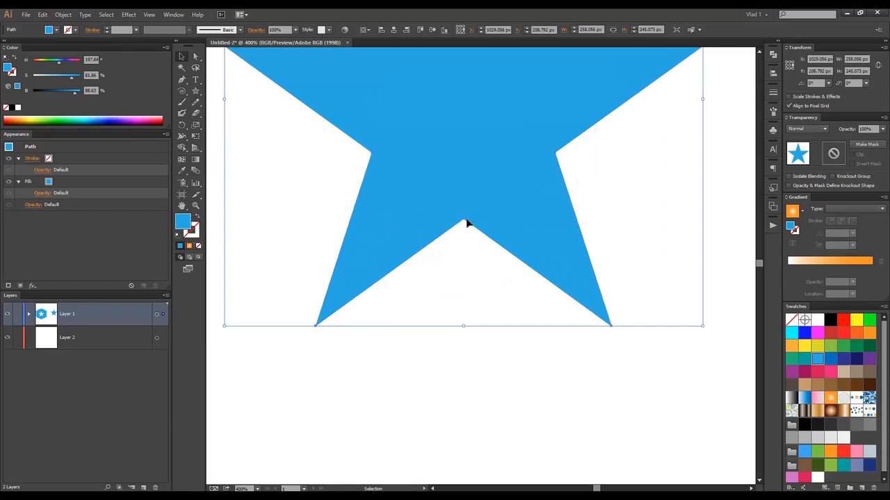
key(minus)
click(463, 221)
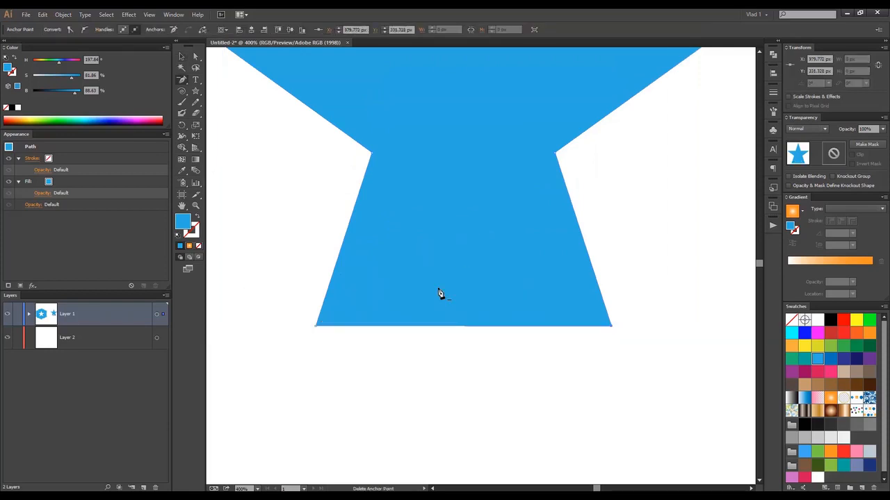
key(ctrl+z)
Select the anchor point at the star's bottom inner notch with Direct Selection and delete it, leaving the path open
key(a)
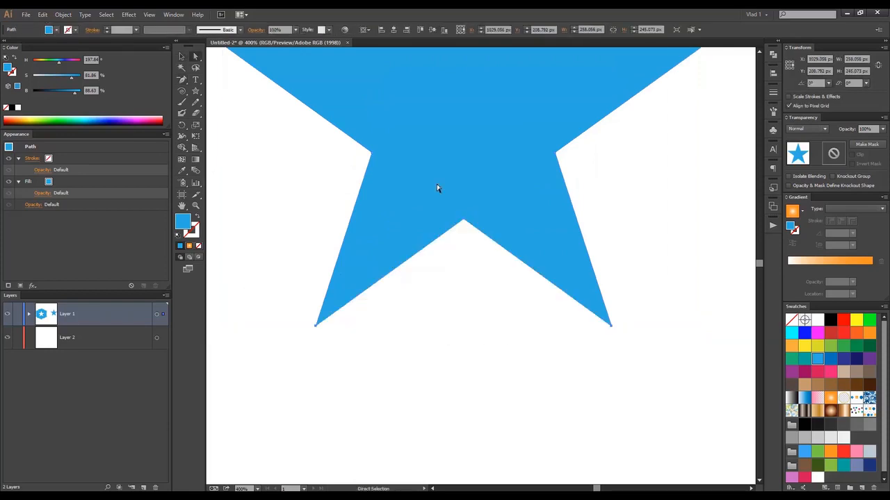
click(465, 221)
key(Delete)
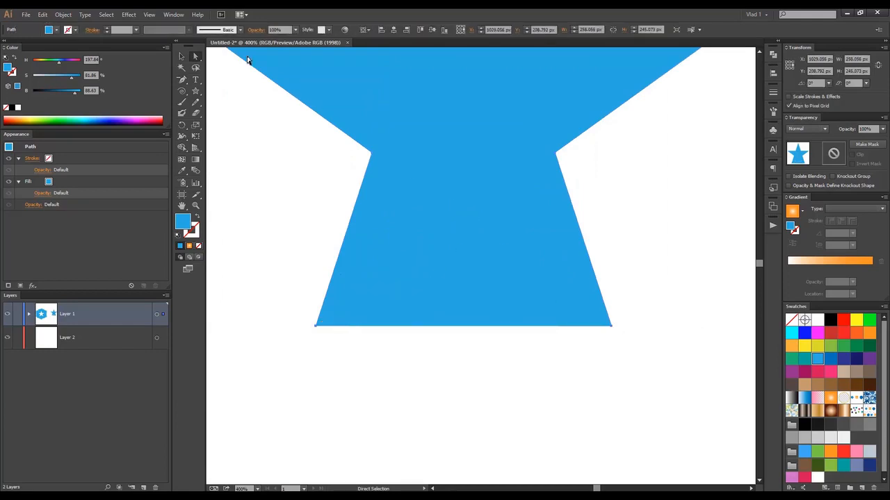
Join the two open endpoints at the bottom of the star into a closed path
click(181, 56)
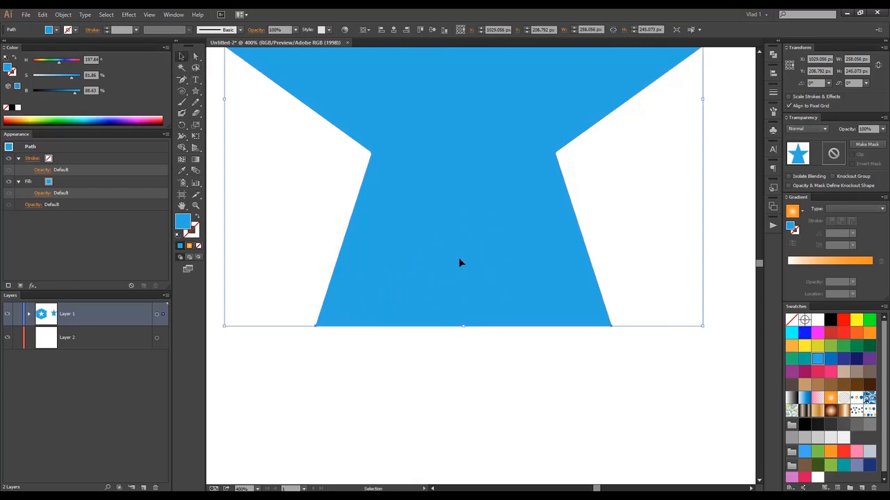
click(63, 14)
click(313, 299)
click(195, 57)
drag(249, 303, 669, 382)
click(72, 14)
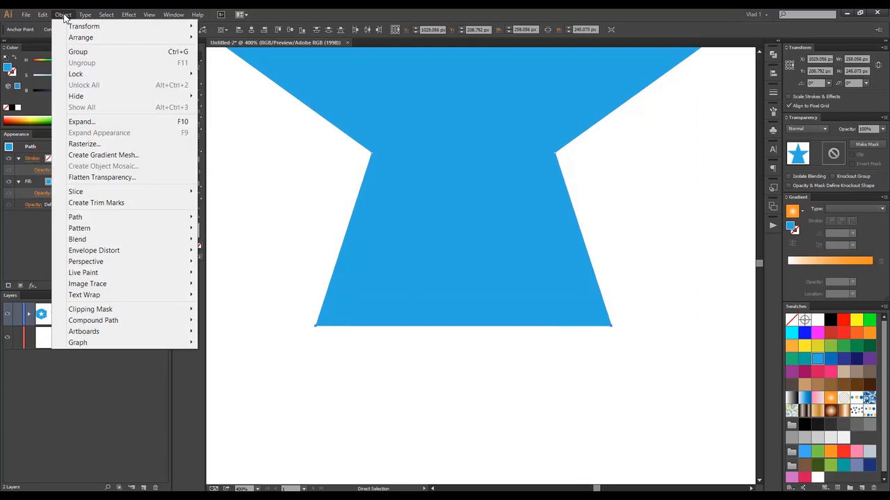
mouse_move(127, 219)
click(218, 217)
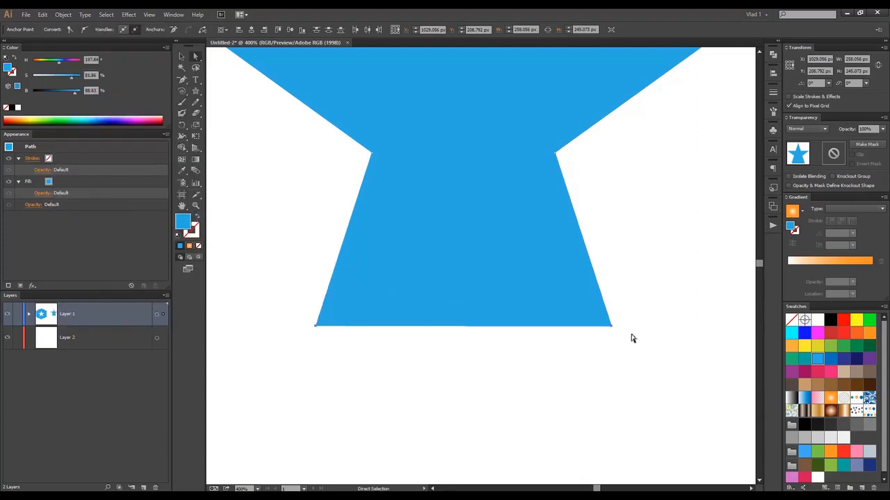
Average the star's two bottom anchor points on both axes so they meet at one point
click(654, 295)
drag(280, 277, 718, 374)
click(62, 15)
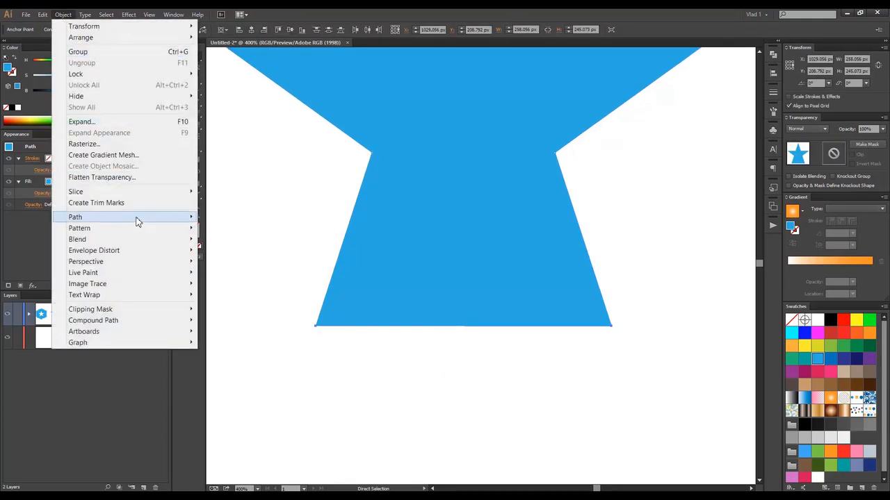
mouse_move(147, 219)
click(249, 228)
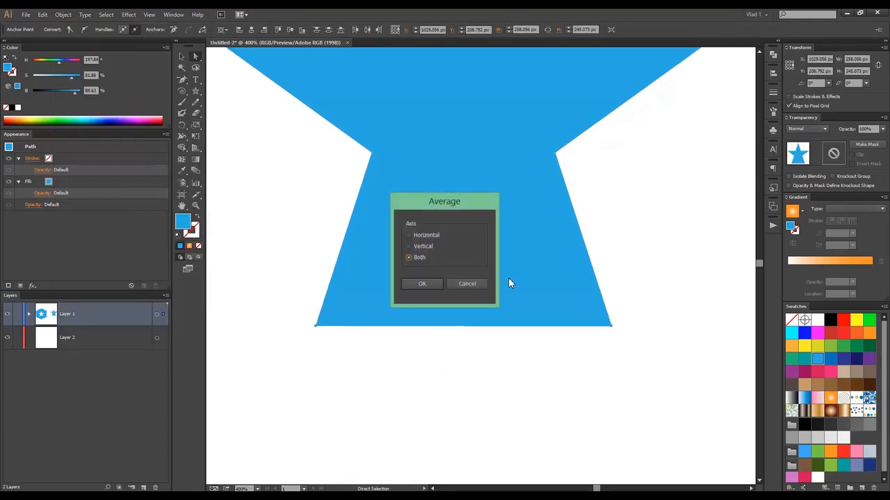
drag(497, 201, 640, 201)
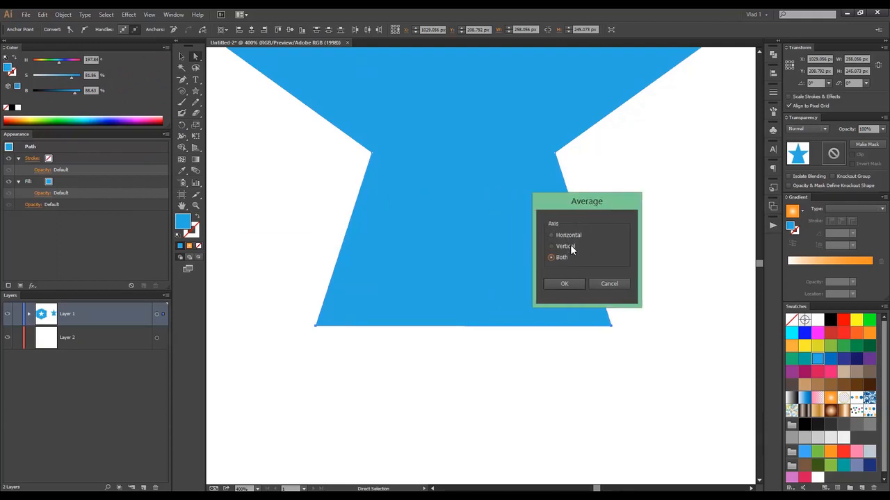
click(565, 285)
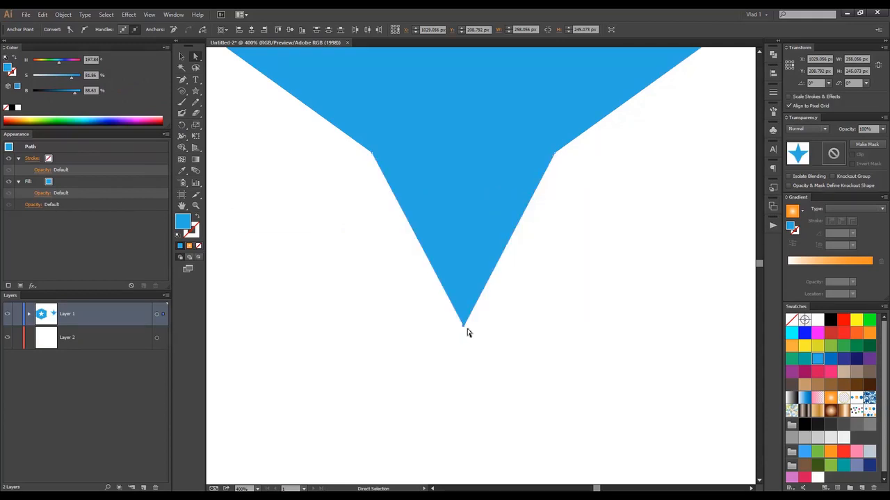
Nudge the star's bottom anchor point slightly with Direct Selection
click(488, 327)
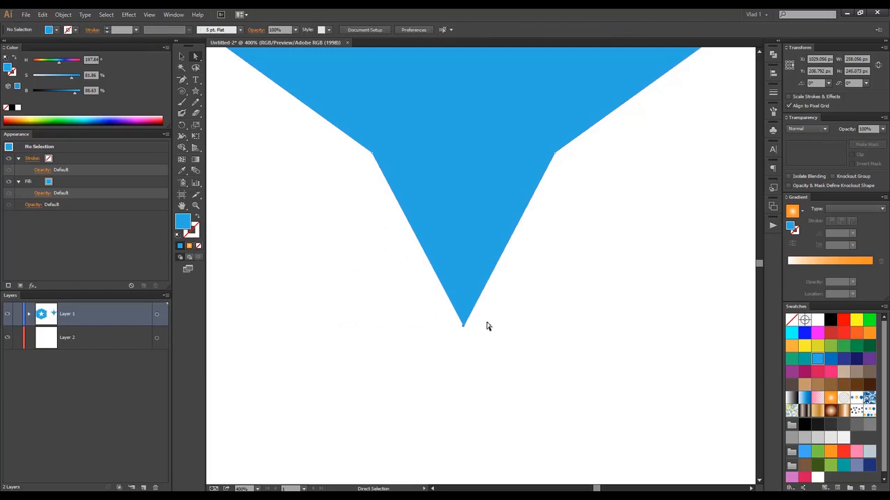
scroll(478, 333, up, 1)
click(456, 317)
drag(458, 328, 456, 327)
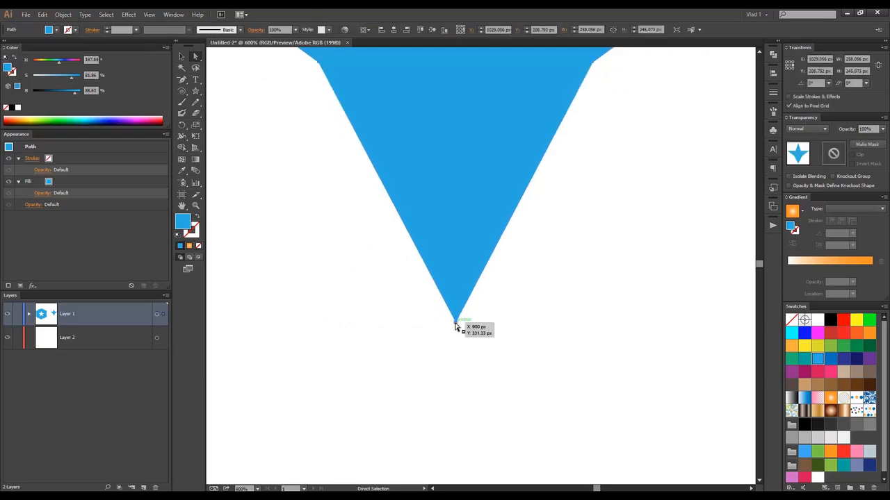
drag(456, 326, 456, 327)
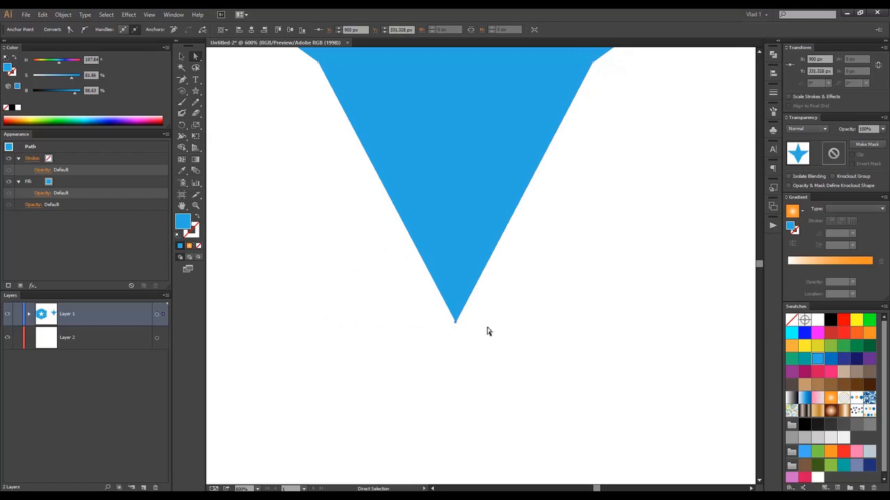
drag(455, 328, 456, 328)
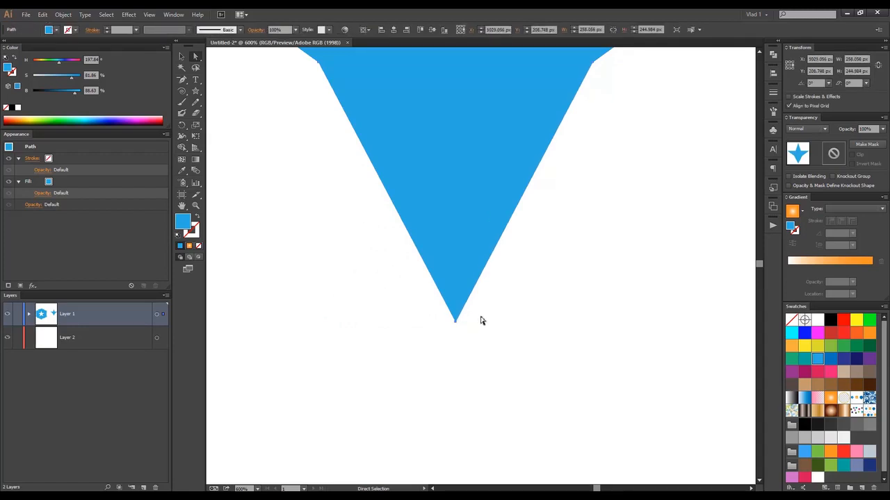
scroll(473, 313, down, 2)
click(184, 58)
click(545, 196)
click(493, 174)
key(a)
key(v)
click(626, 183)
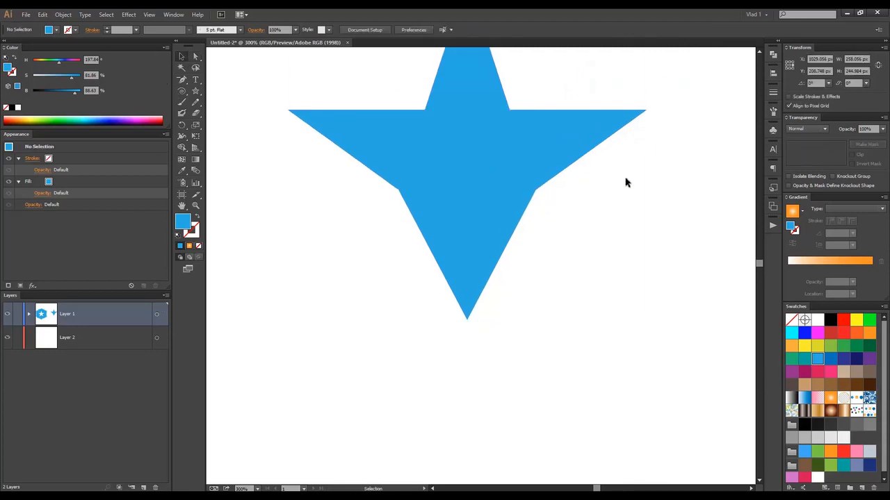
scroll(620, 176, down, 3)
scroll(609, 150, up, 3)
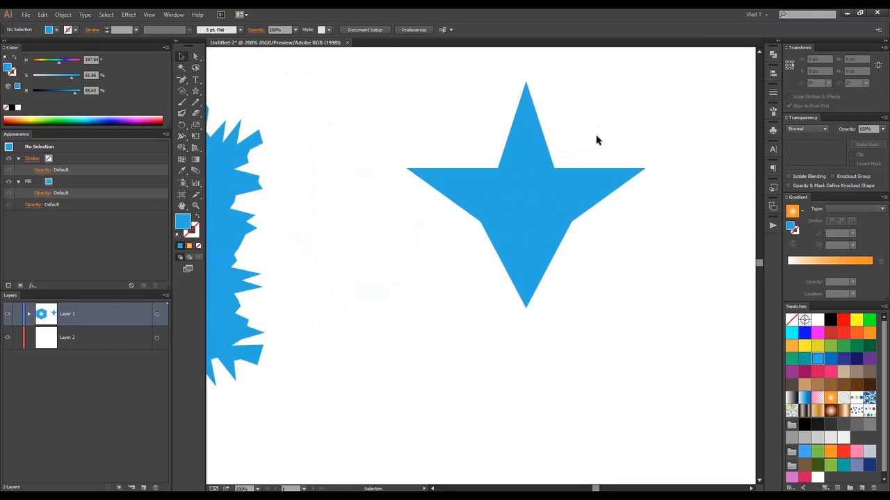
Split the four-pointed star into a grid of 5 rows and 6 columns with Split Into Grid, previewing the result
click(517, 198)
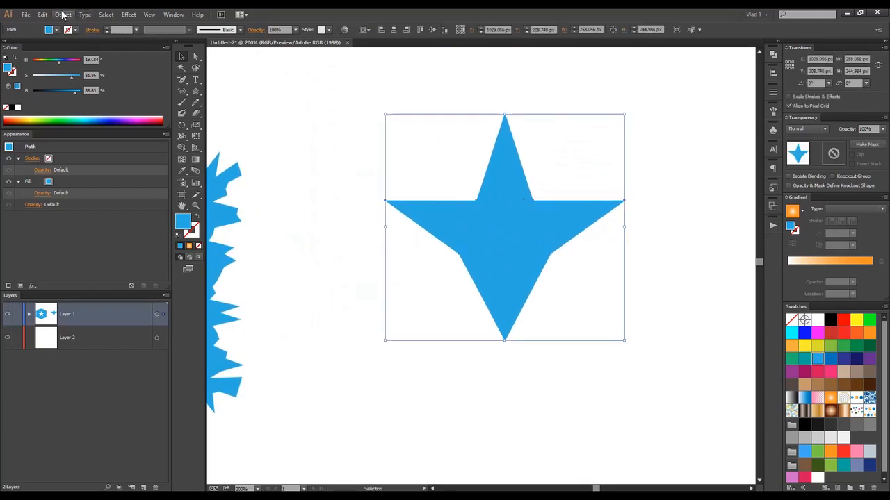
click(62, 15)
mouse_move(144, 217)
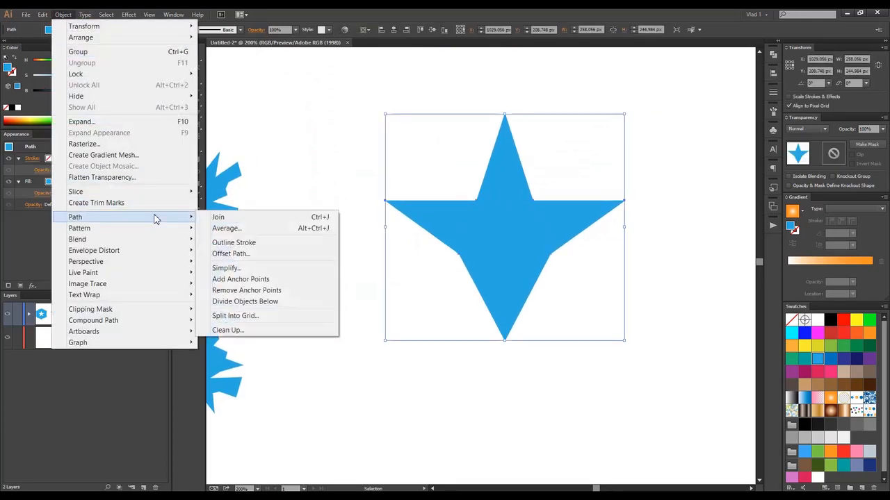
click(235, 316)
drag(440, 184, 688, 75)
click(620, 194)
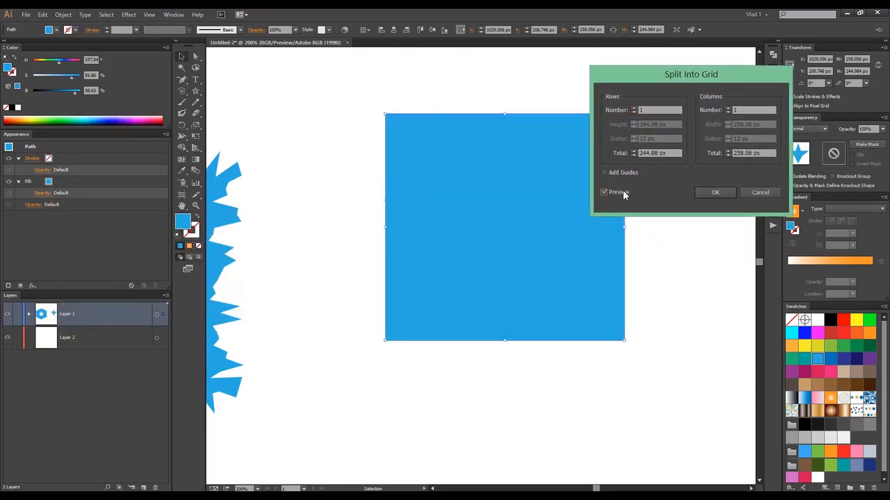
double_click(668, 110)
text(3)
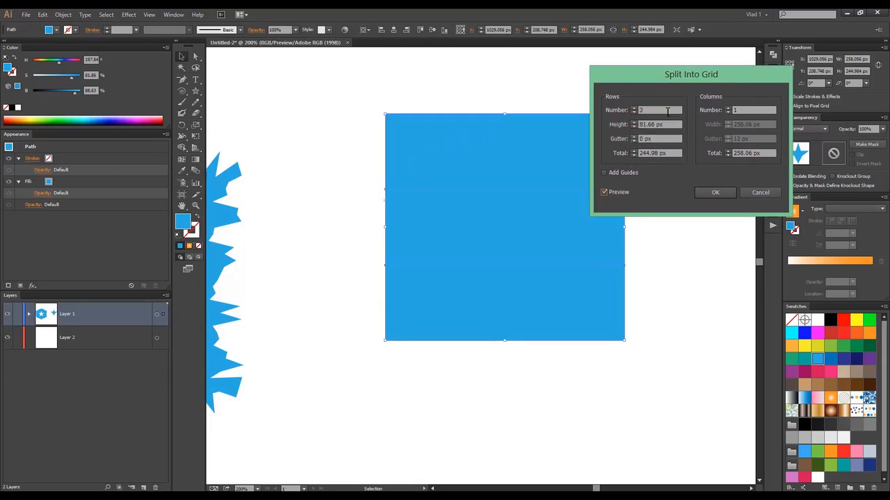
double_click(741, 111)
text(6)
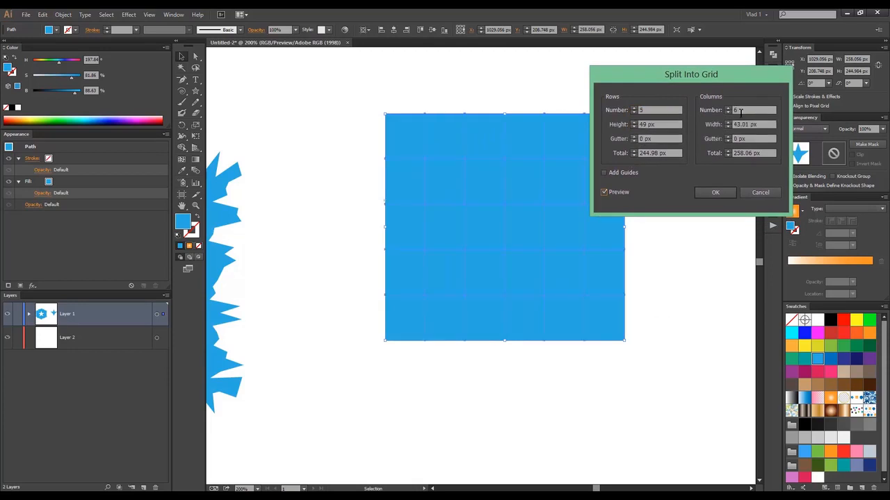
click(715, 192)
Pull four individual tiles out of the upper part of the grid and scatter them around it
drag(527, 139, 497, 101)
right_click(487, 199)
click(581, 130)
drag(527, 183, 620, 122)
drag(548, 239, 670, 239)
drag(447, 217, 396, 132)
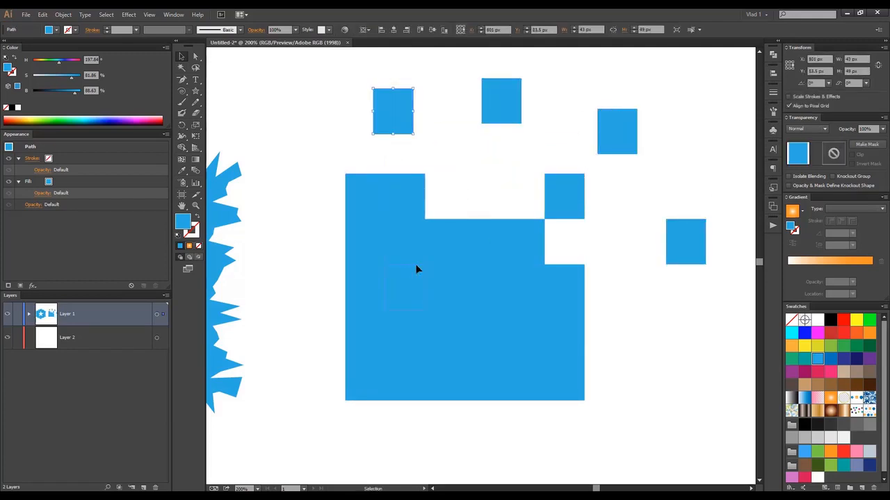
Move four more tiles from the inside of the grid to scattered spots above, beside and below it, and deselect
drag(415, 269, 647, 353)
drag(483, 310, 507, 149)
drag(490, 330, 585, 114)
drag(448, 354, 575, 442)
click(616, 266)
key(ctrl+1)
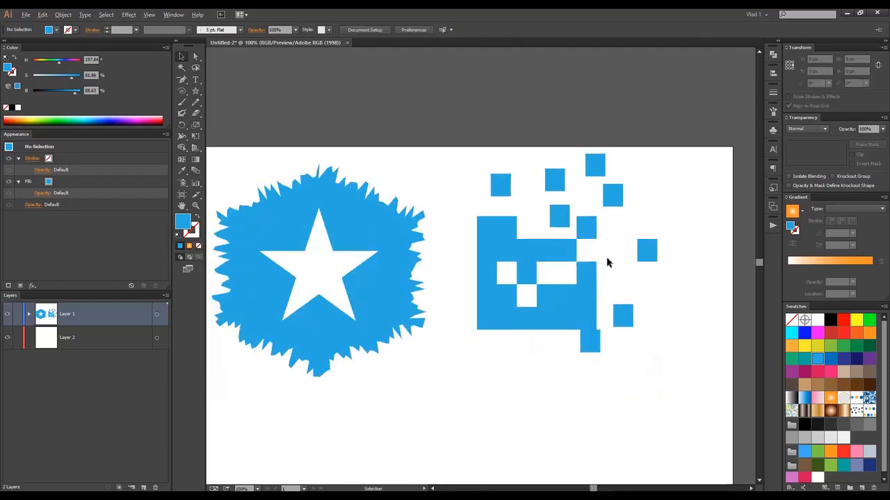
scroll(606, 262, up, 1)
click(63, 14)
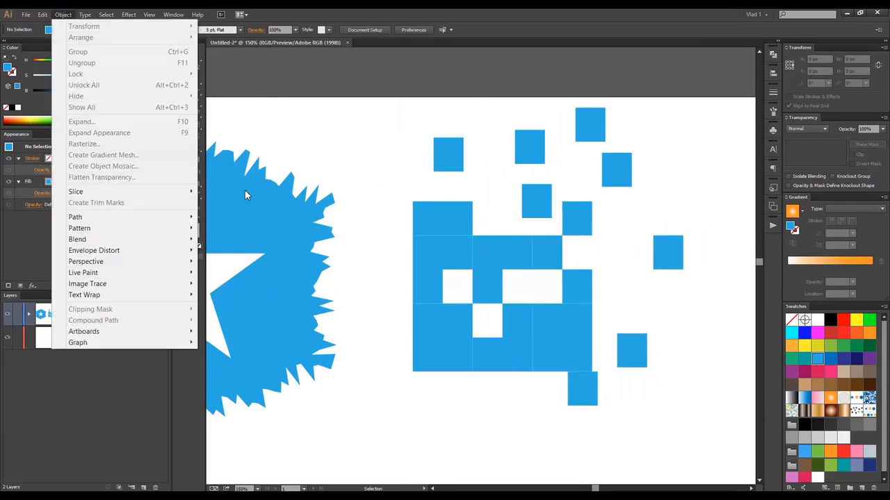
click(265, 183)
click(63, 14)
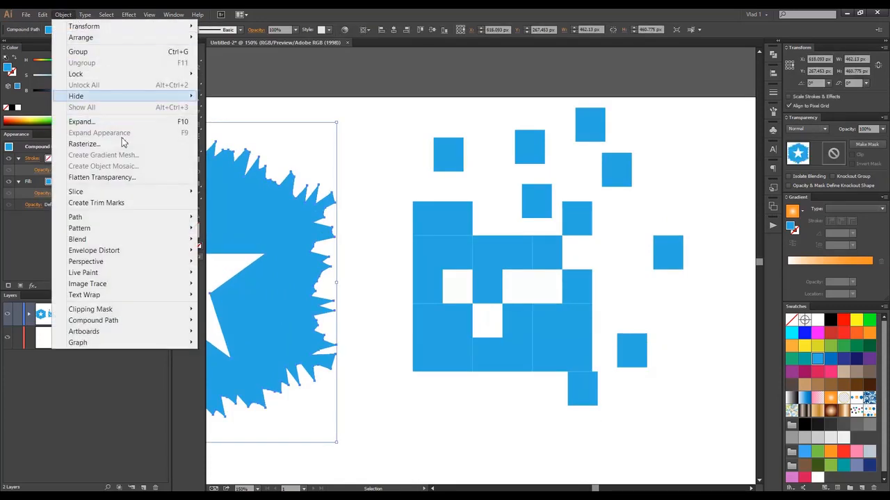
mouse_move(157, 221)
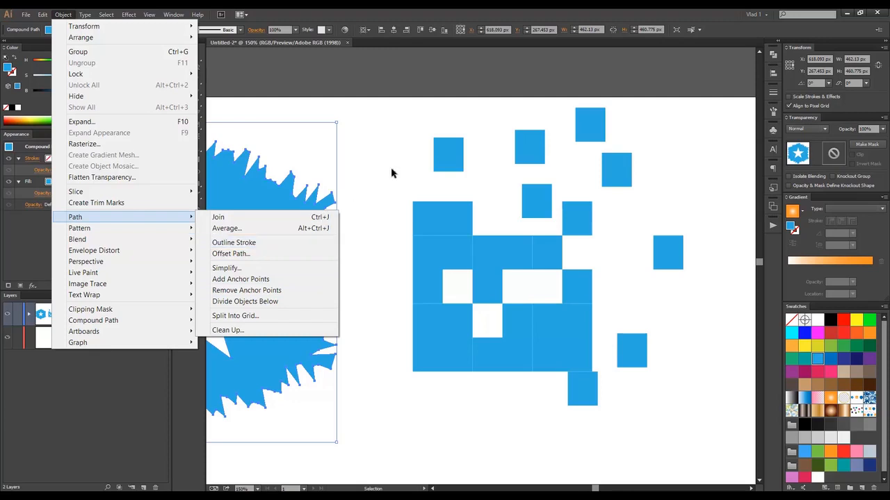
Move the loose tile nearest the spiky shape farther from the grid and give it a black stroke, keeping its blue fill
click(441, 157)
drag(441, 157, 383, 147)
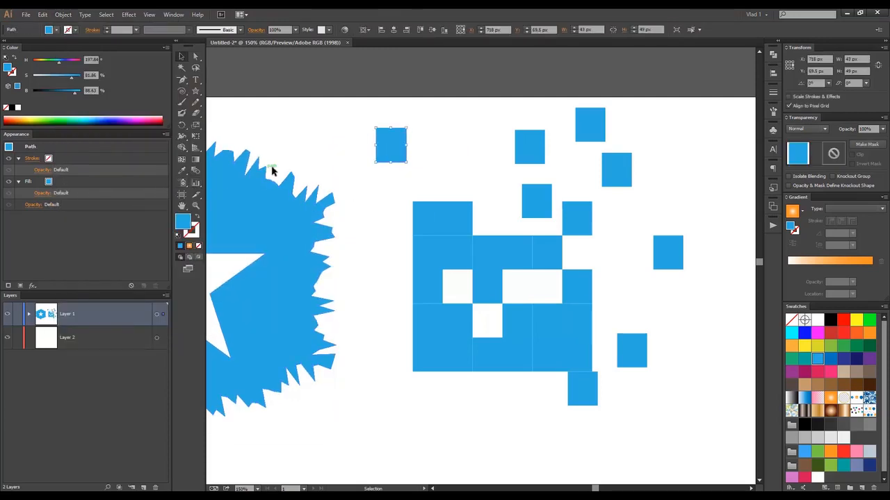
scroll(382, 151, up, 2)
click(828, 322)
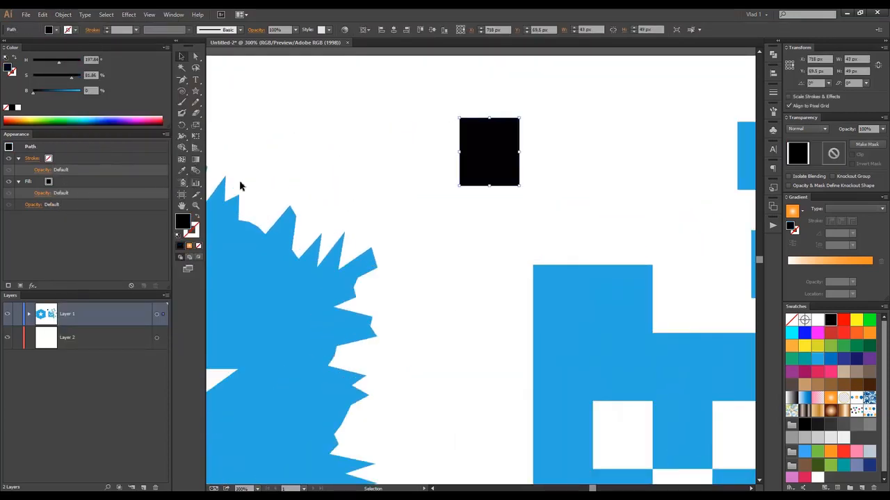
key(ctrl+z)
key(x)
click(830, 320)
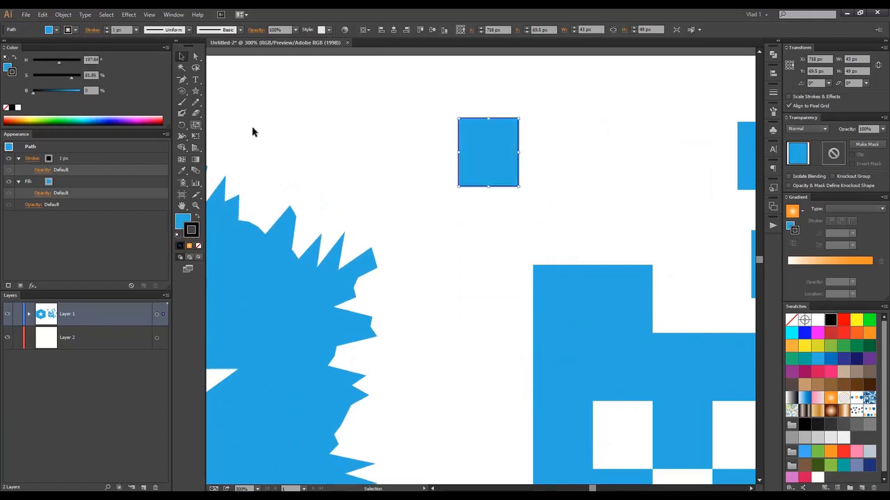
Set the tile's stroke weight to 4 px and align the stroke to the inside
click(84, 161)
scroll(83, 159, up, 3)
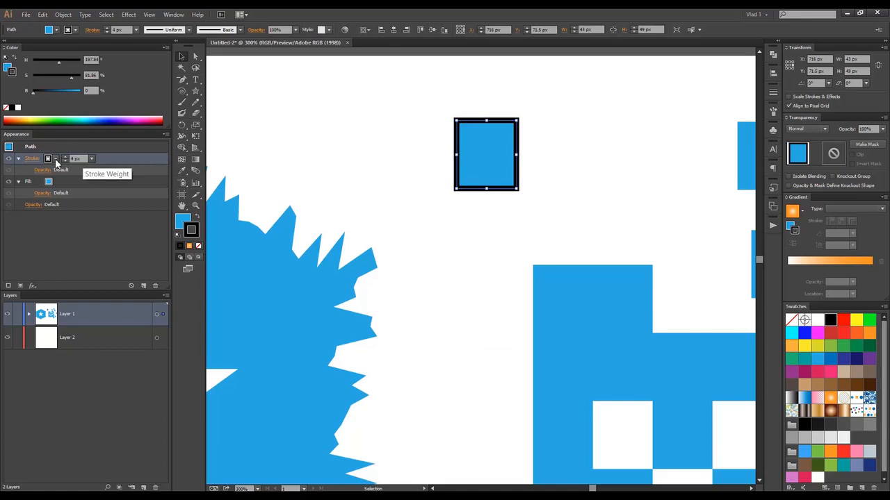
click(32, 158)
click(47, 206)
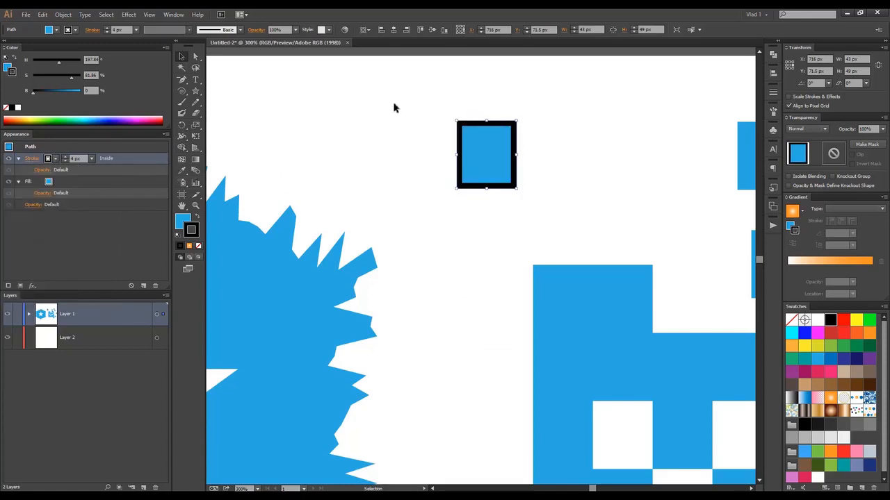
Convert the tile's black stroke into a filled shape with Outline Stroke
click(63, 15)
mouse_move(141, 218)
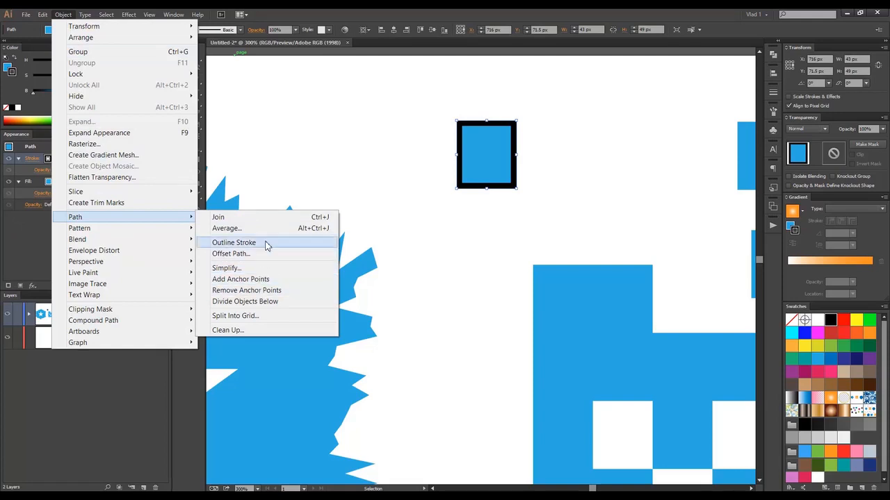
click(266, 246)
Ungroup the outlined tile and move the black frame off the blue square toward the spiky shape
right_click(464, 137)
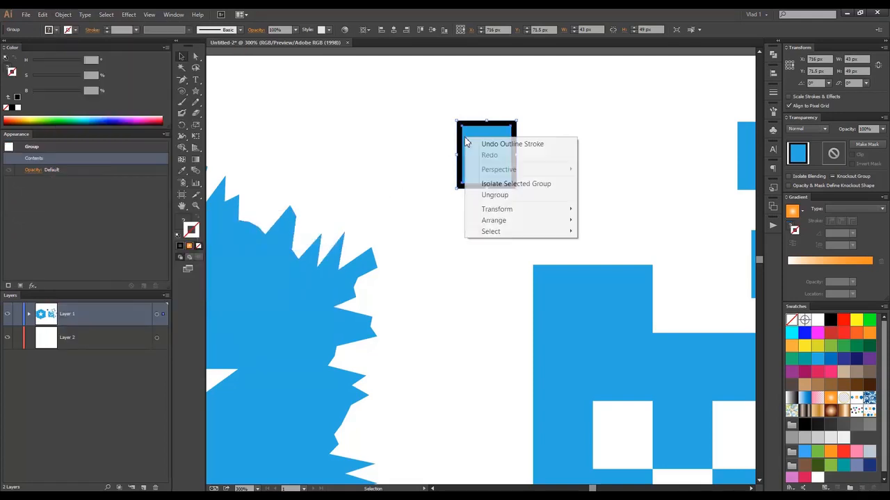
click(496, 193)
drag(511, 141, 418, 119)
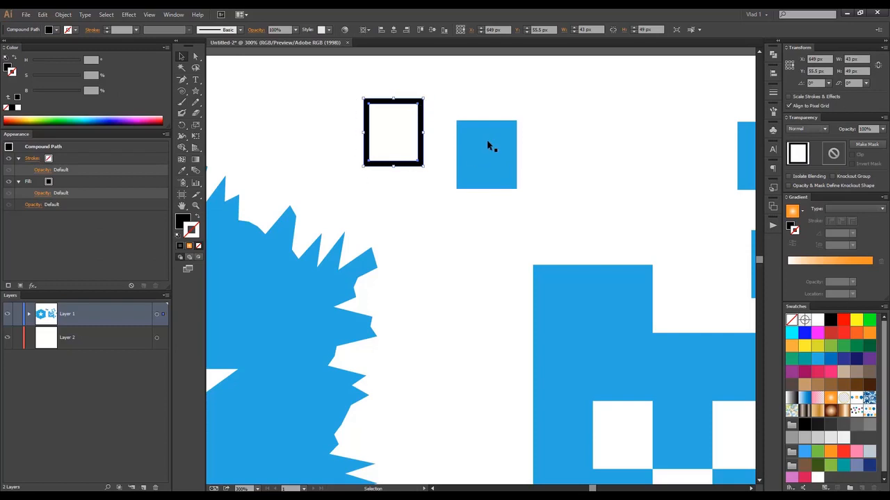
click(489, 146)
Run Clean Up with the spiky shape selected, deleting stray points, unpainted objects and empty text paths, and deselect
click(266, 290)
click(62, 14)
mouse_move(174, 220)
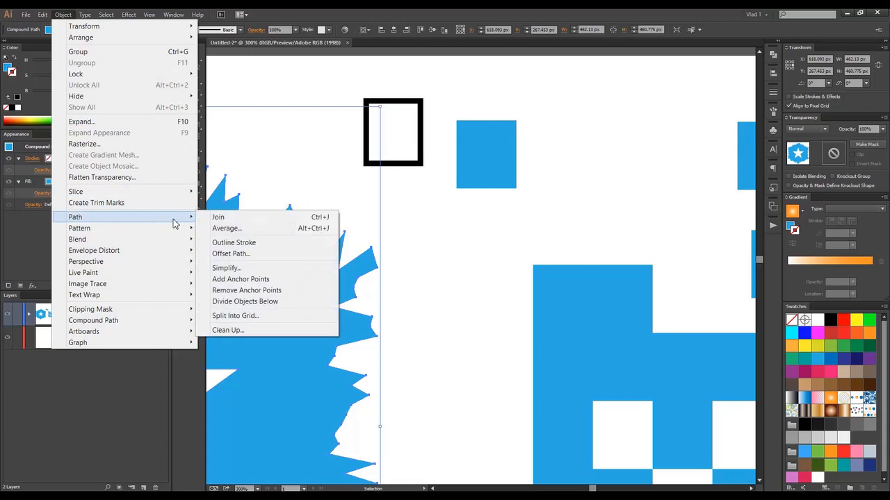
click(271, 331)
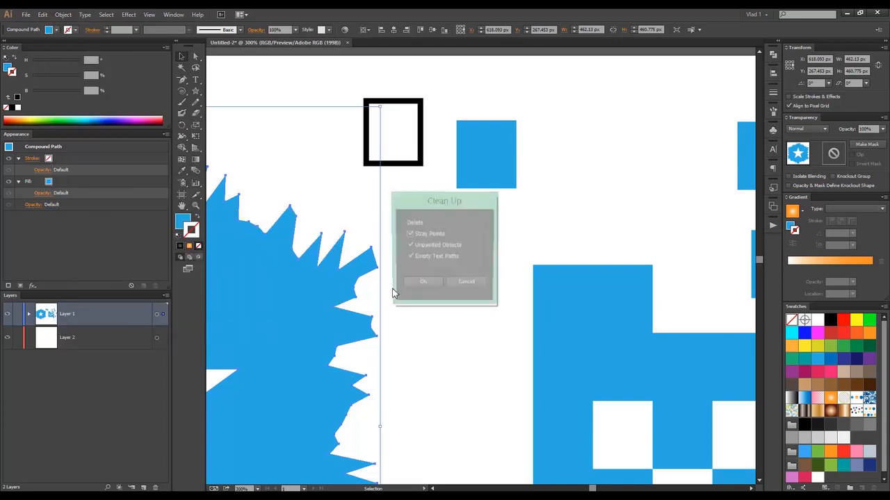
drag(459, 202, 516, 182)
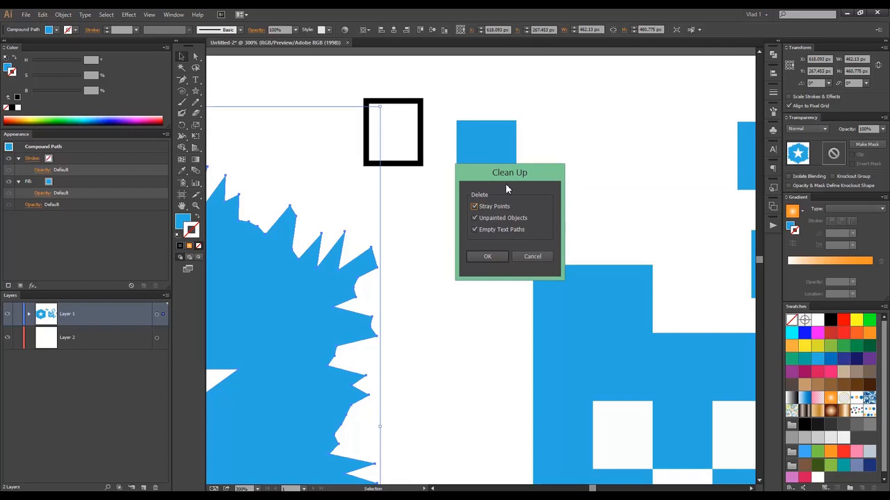
click(486, 257)
click(493, 266)
click(457, 223)
scroll(441, 220, down, 4)
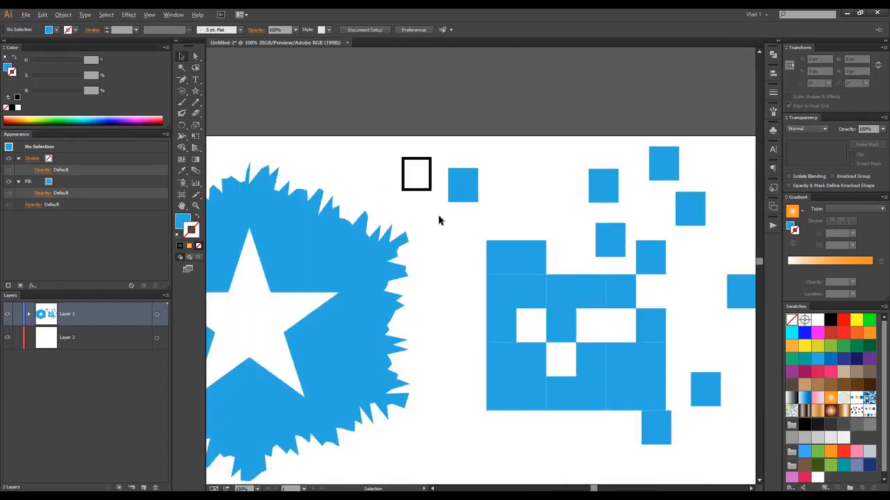
scroll(429, 220, up, 2)
key(space)
drag(401, 223, 333, 179)
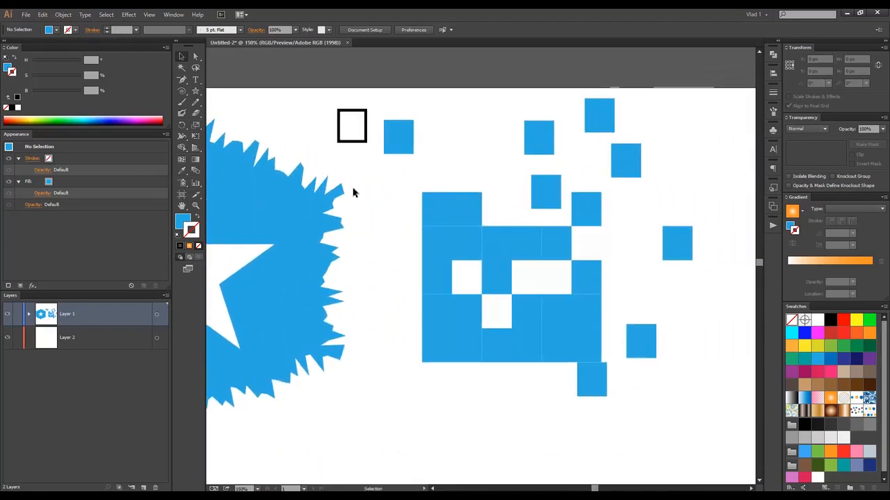
key(space)
drag(233, 102, 297, 97)
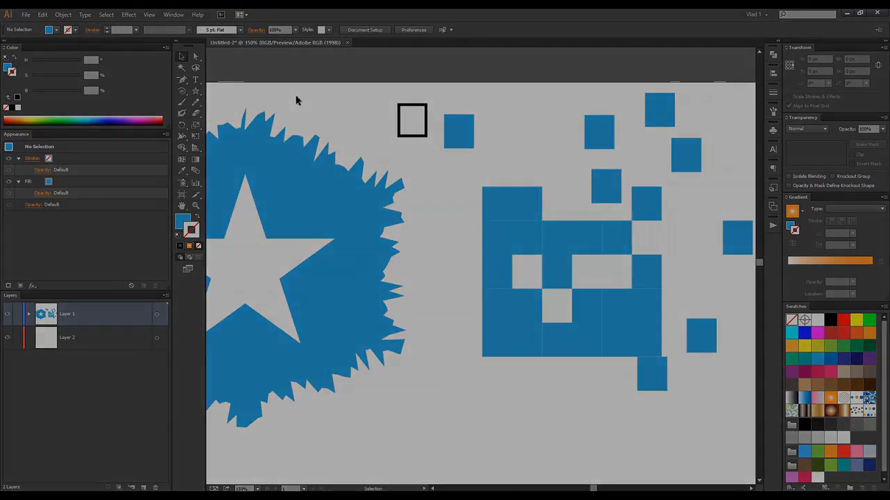